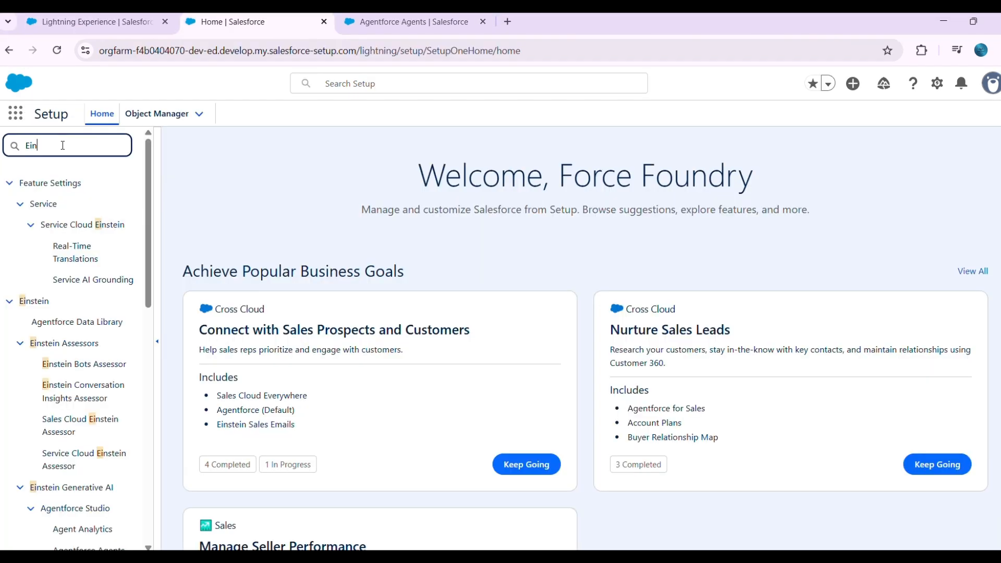
# - Find Einstein Setup with the query "Einstein se" in Setup and open its page to check the Turn on Einstein setting
pyautogui.write('st')
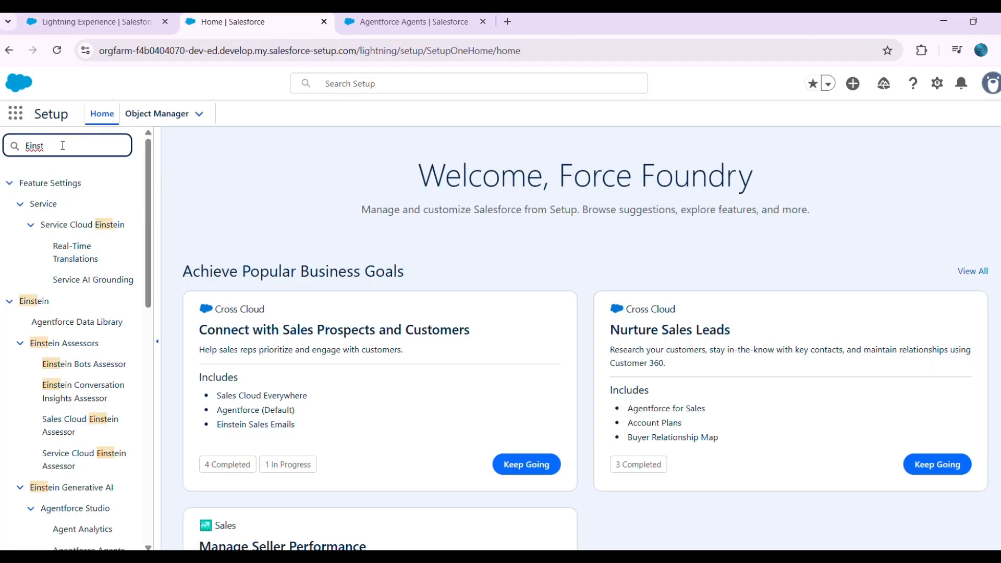
pyautogui.write('ein s')
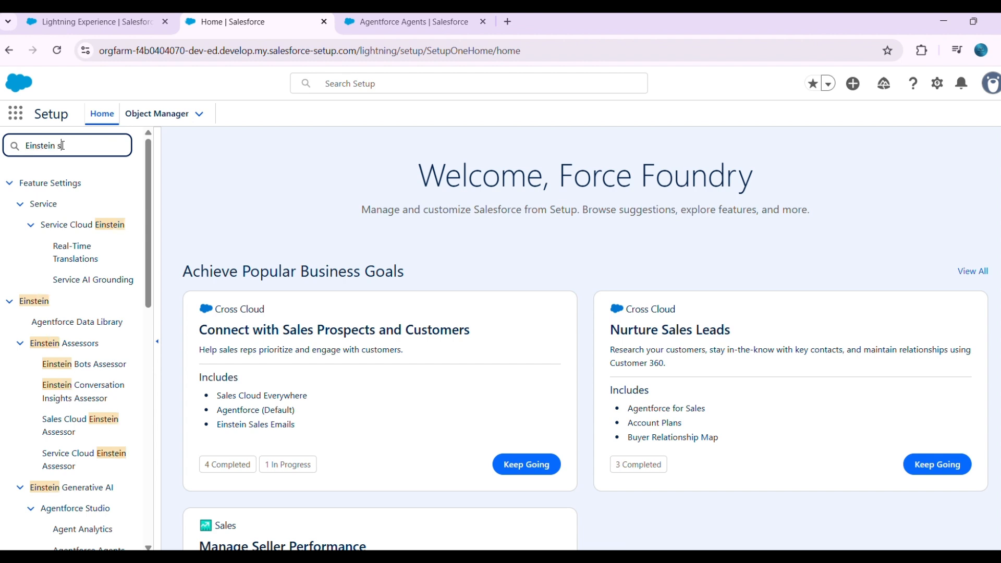
pyautogui.write('e')
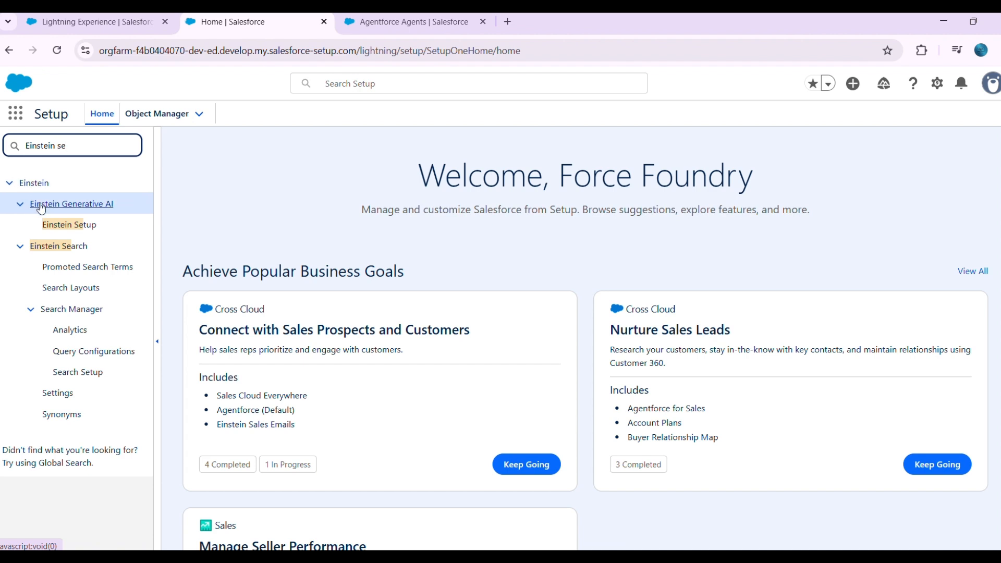
pyautogui.click(72, 230)
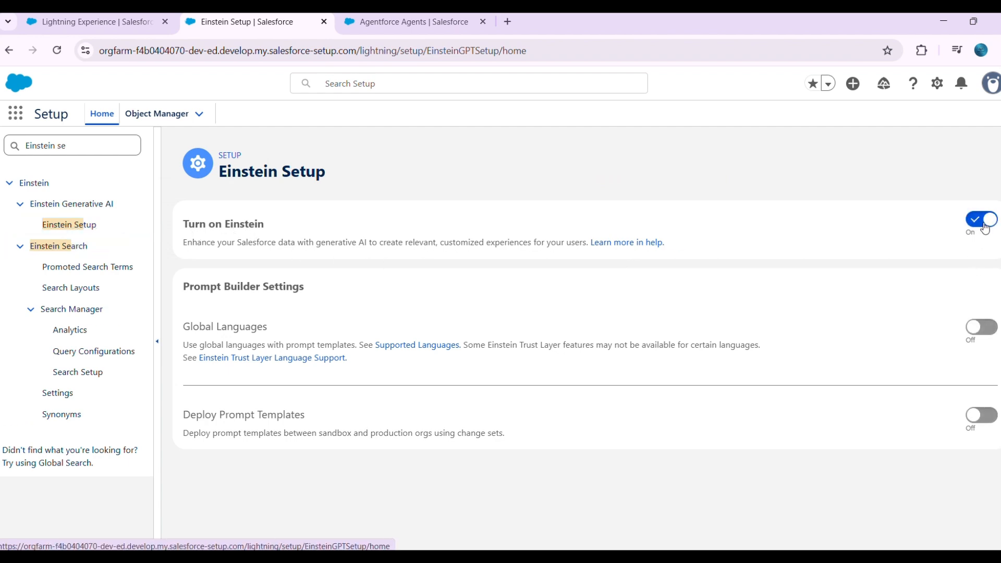
# - Search Setup for "bots" and open the Einstein Bots page to check its activation setting
pyautogui.moveTo(118, 144); pyautogui.dragTo(0, 140)
pyautogui.press('BackSpace')
pyautogui.write('bots')
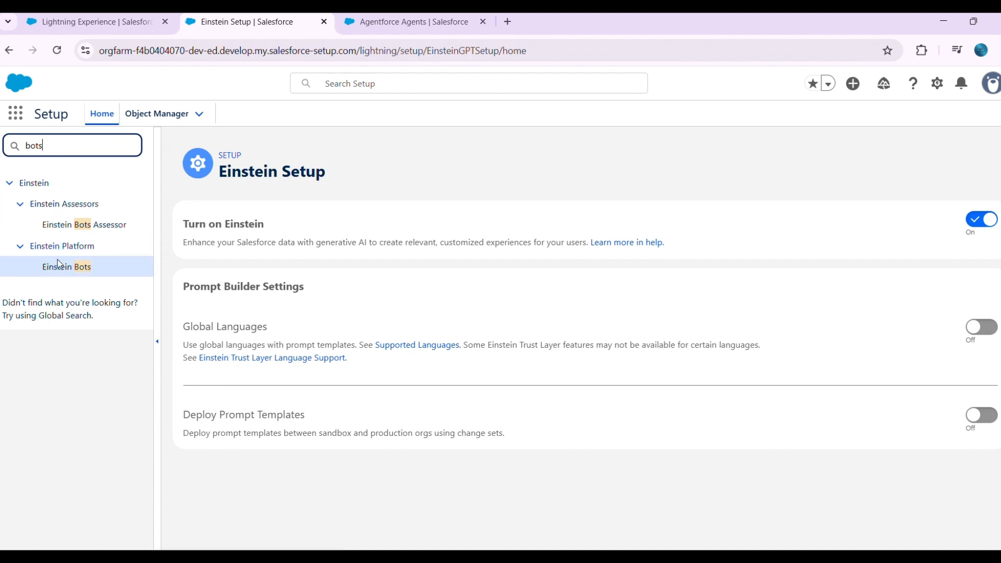
pyautogui.click(65, 271)
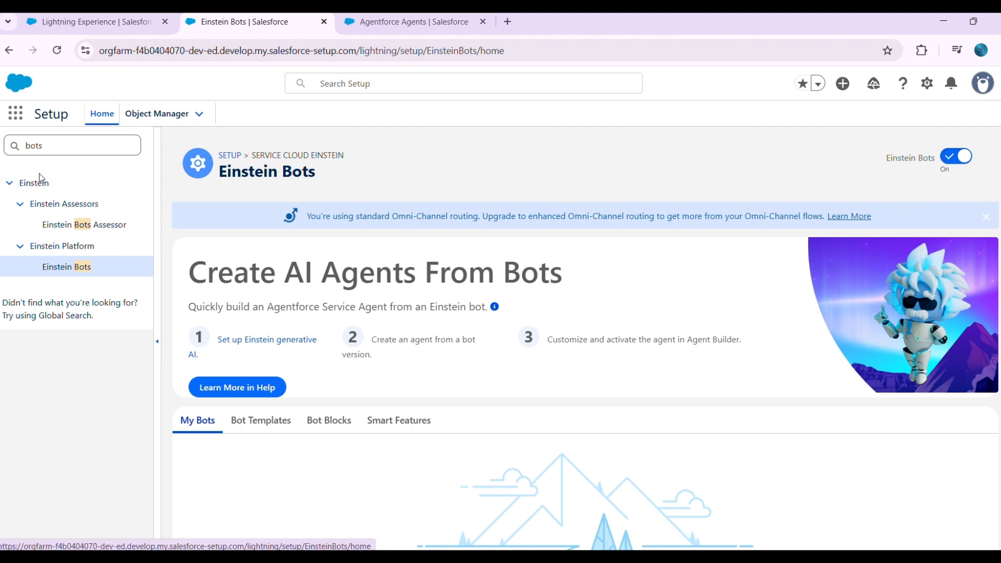
# - Clear the Setup search, reload the page, search for "Agent", and open the Agentforce Agents page
pyautogui.click(69, 148)
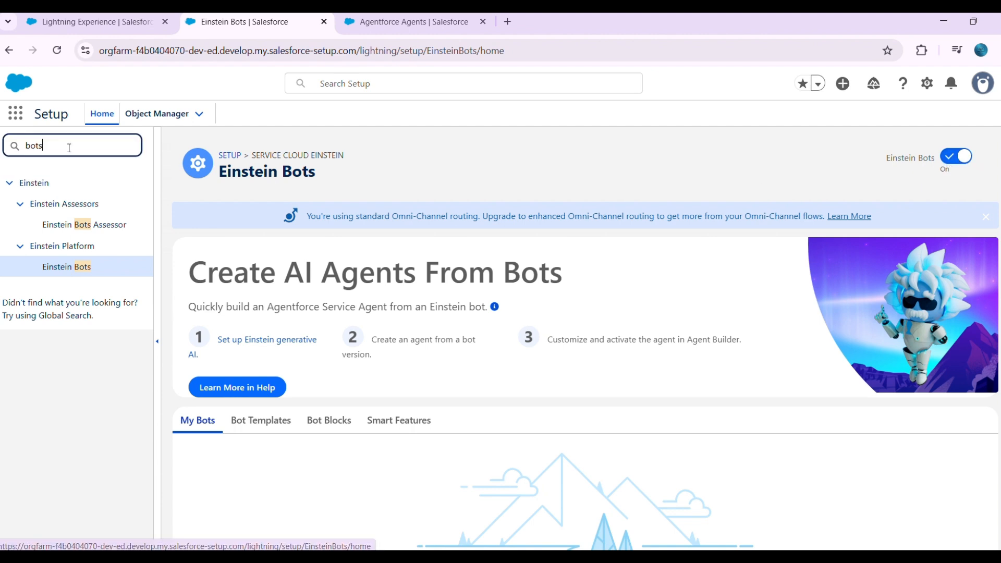
pyautogui.press('BackSpace')
pyautogui.press('BackSpace')
pyautogui.press('BackSpace')
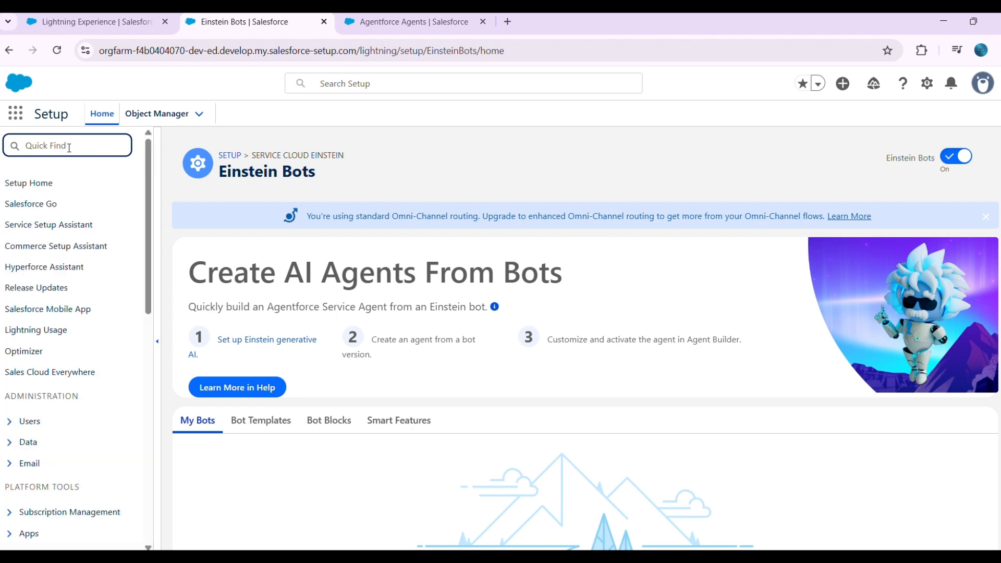
pyautogui.click(61, 55)
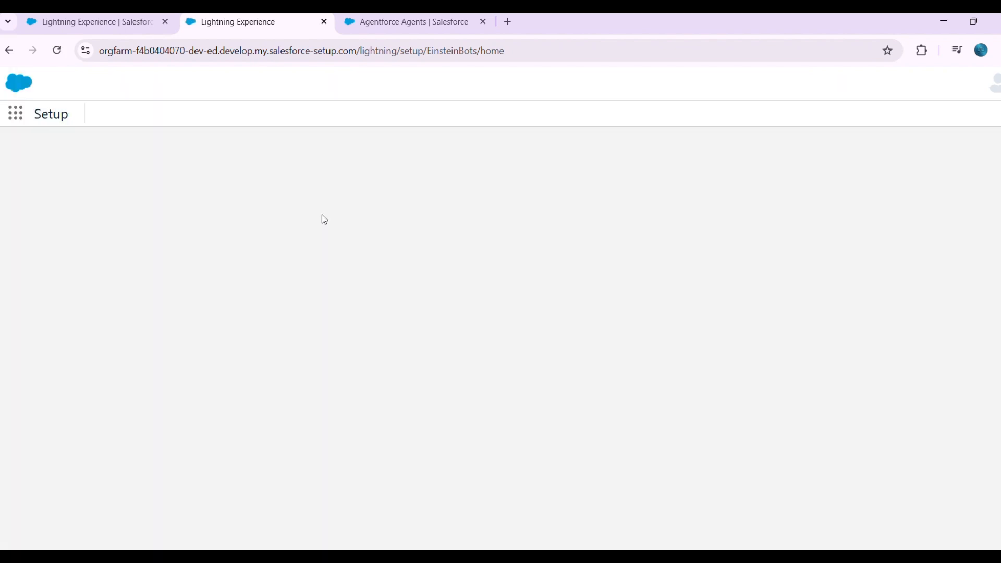
pyautogui.click(54, 142)
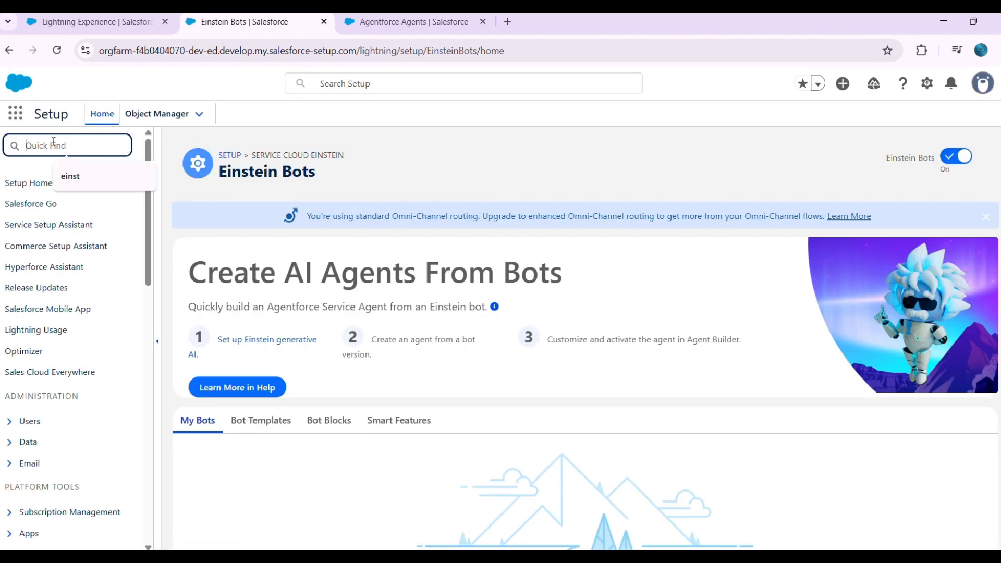
pyautogui.write('Agent')
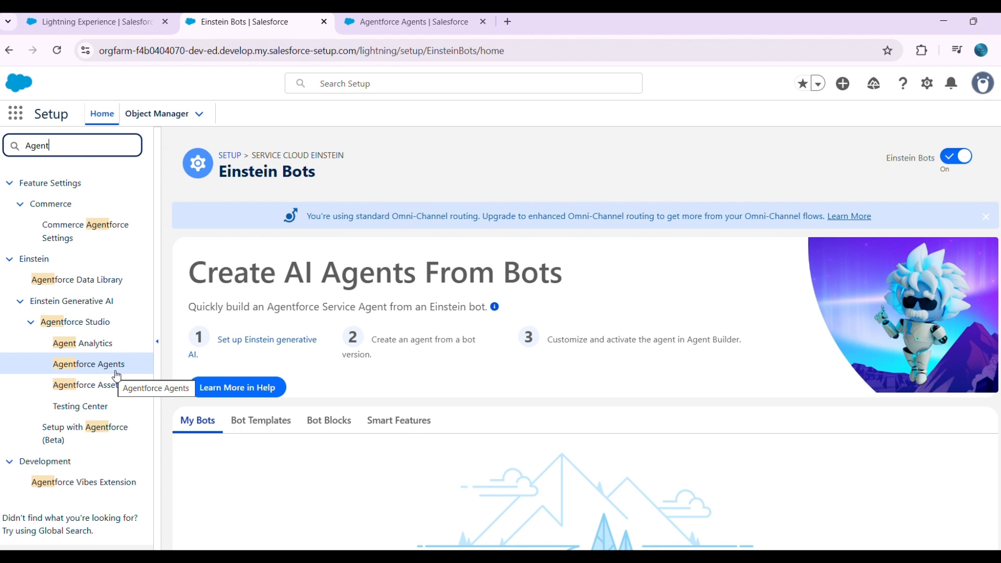
pyautogui.click(85, 365)
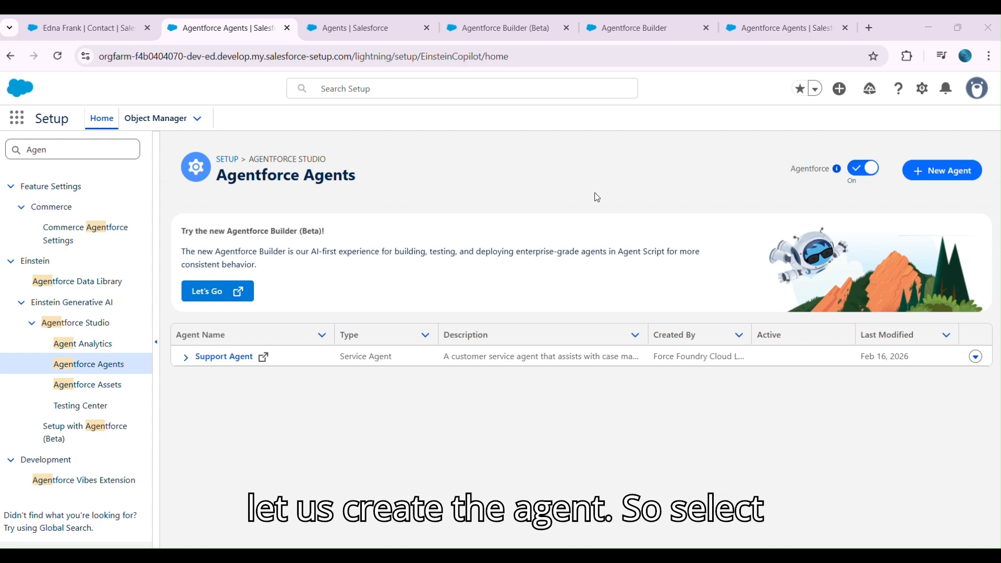
# - Start a new agent from the Agentforce Service Agent template and continue to topic selection
pyautogui.click(942, 175)
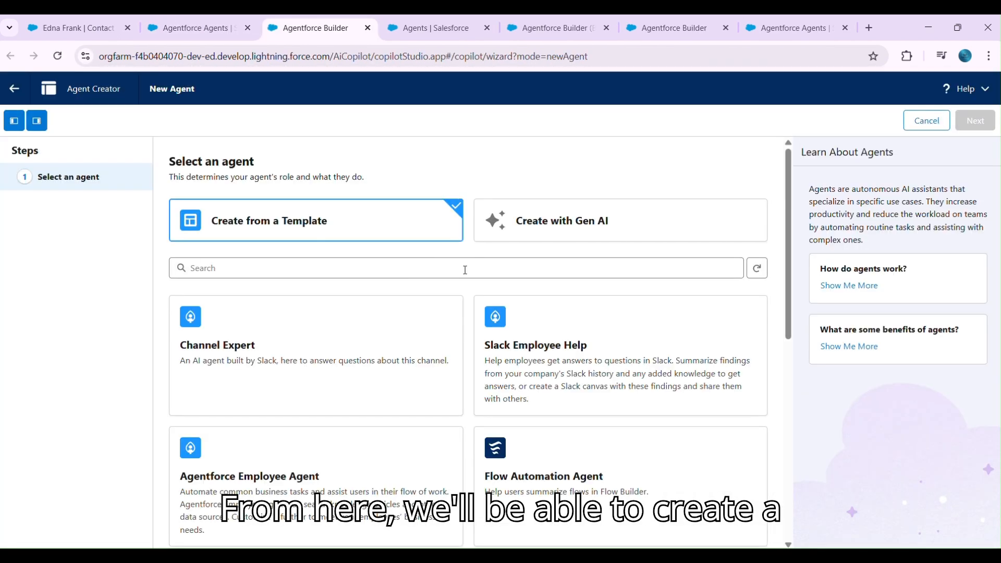
pyautogui.scroll(-3, 367, 307)
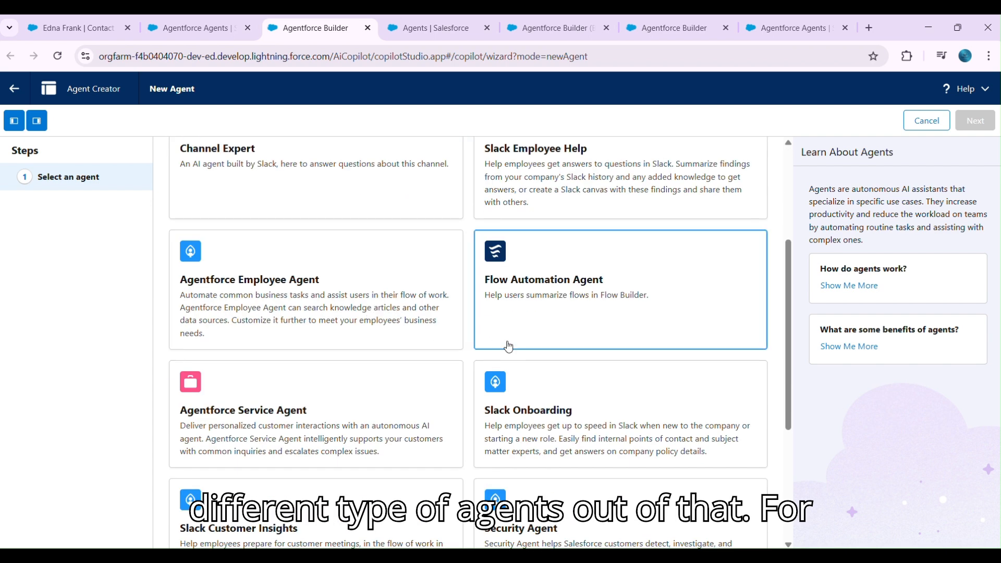
pyautogui.scroll(-1, 357, 345)
pyautogui.scroll(-1, 357, 345)
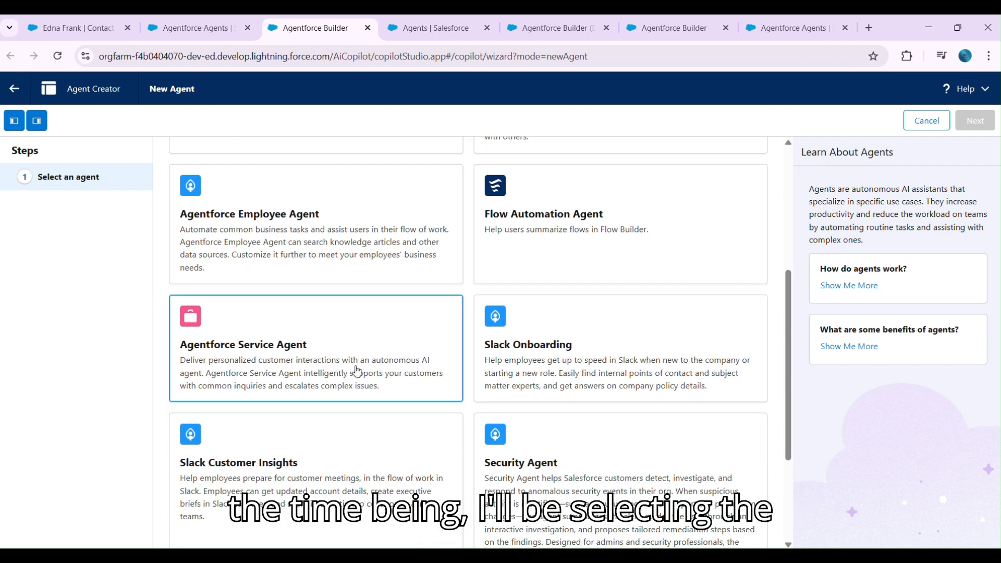
pyautogui.click(303, 324)
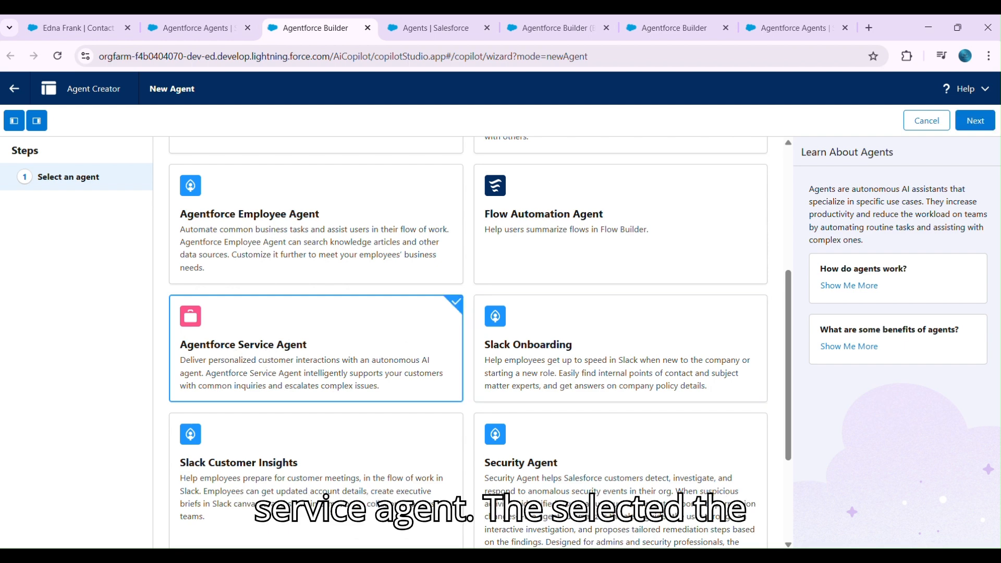
pyautogui.click(976, 120)
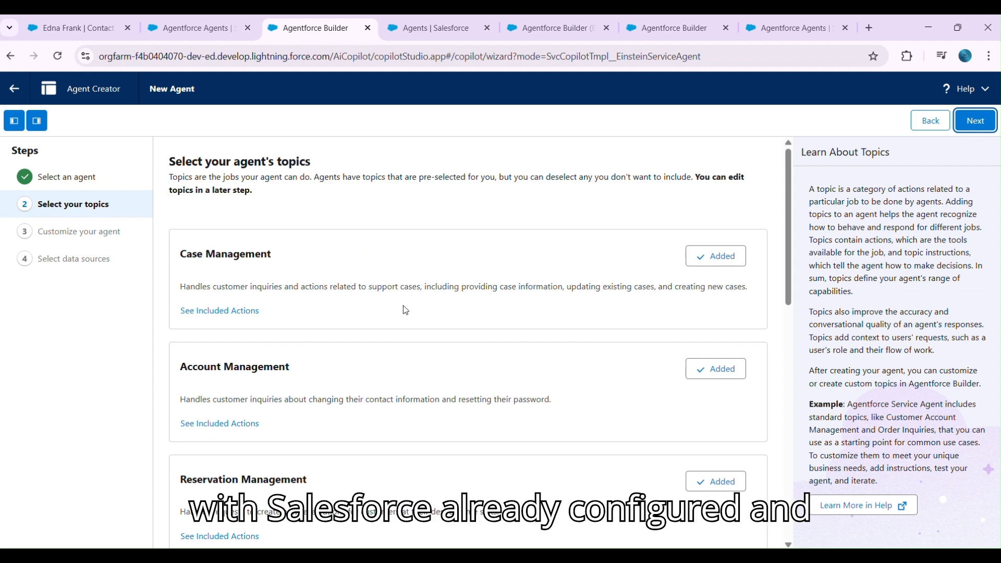
# - Remove the preselected Case Management, Account Management, Reservation Management, Delivery Issues and Order Inquiries topics from the agent
pyautogui.click(723, 261)
pyautogui.click(720, 368)
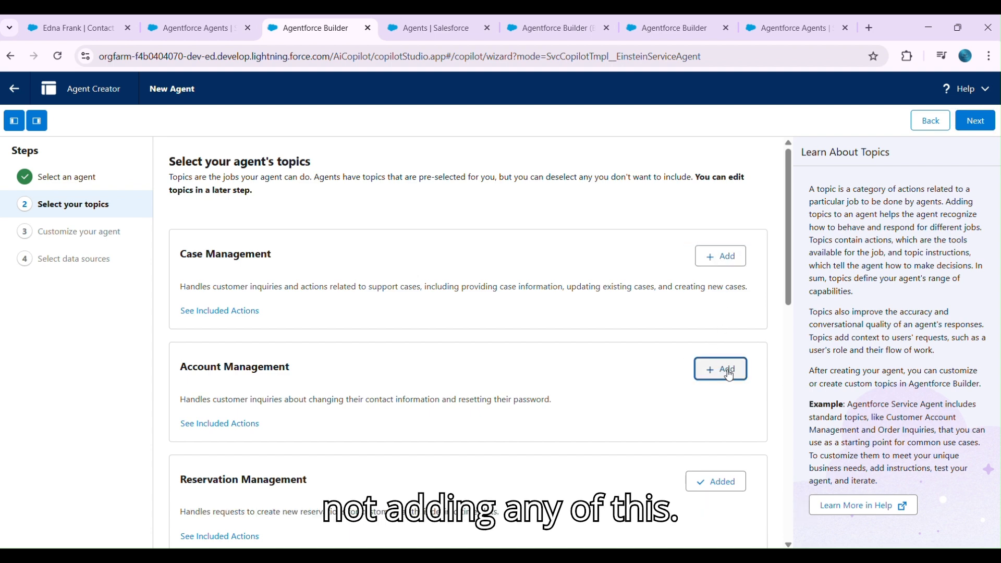
pyautogui.scroll(-1, 720, 369)
pyautogui.click(716, 413)
pyautogui.scroll(-2, 717, 404)
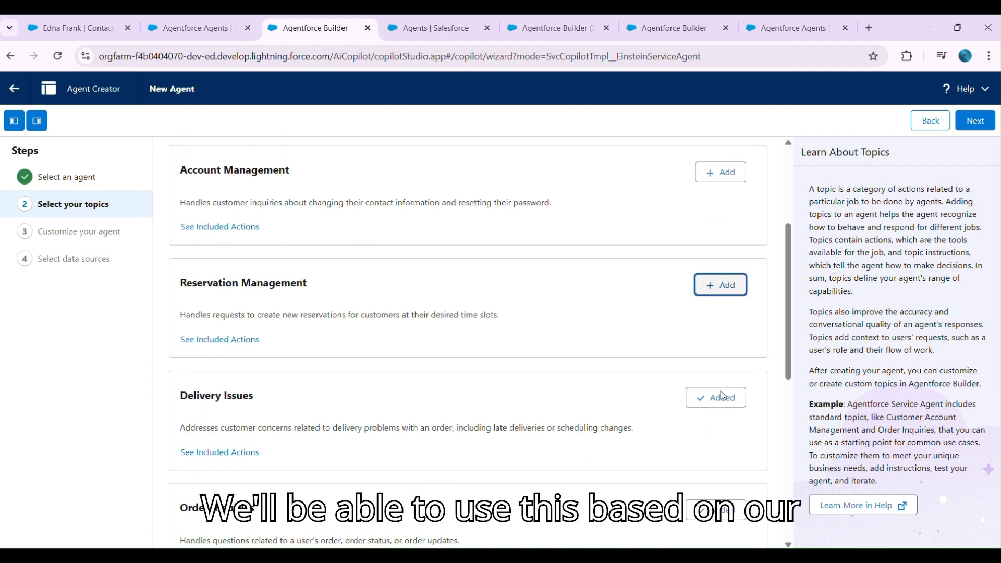
pyautogui.click(717, 397)
pyautogui.scroll(-2, 723, 397)
pyautogui.click(724, 398)
# - Remove the Escalation, General FAQ and Service Customer Verification topics, and continue to the agent customization step
pyautogui.scroll(-2, 723, 398)
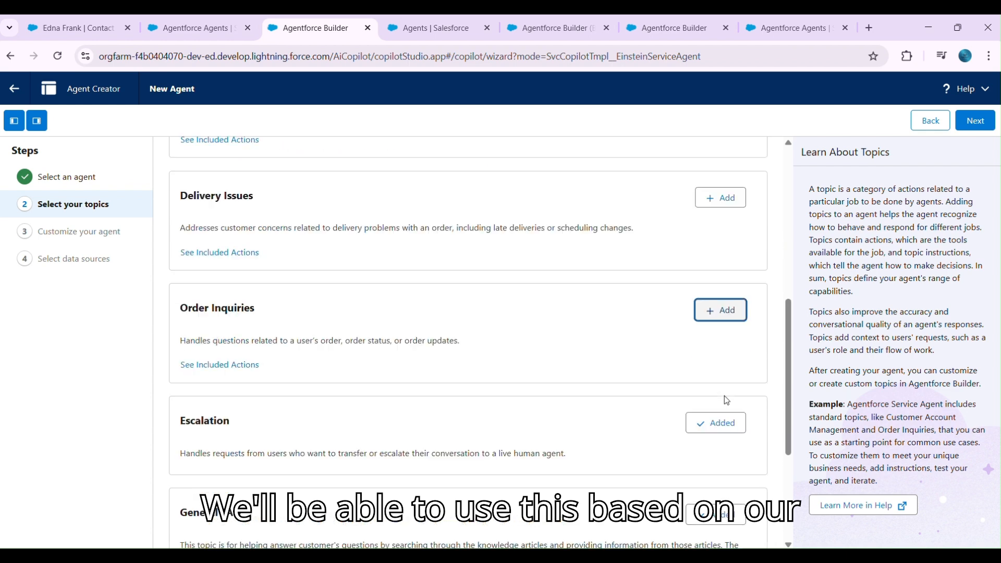
pyautogui.click(721, 360)
pyautogui.click(724, 449)
pyautogui.scroll(-2, 715, 407)
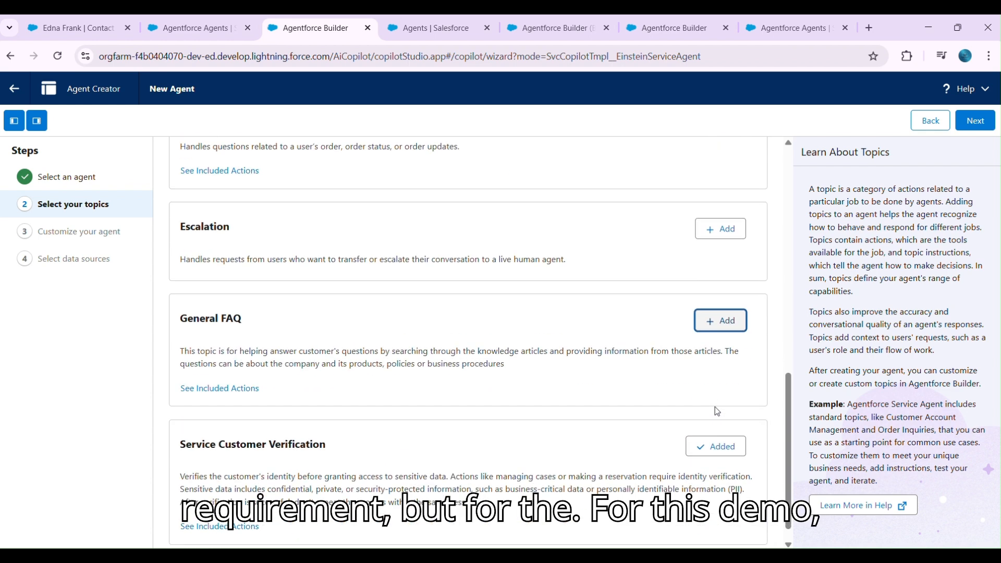
pyautogui.click(712, 415)
pyautogui.scroll(8, 699, 411)
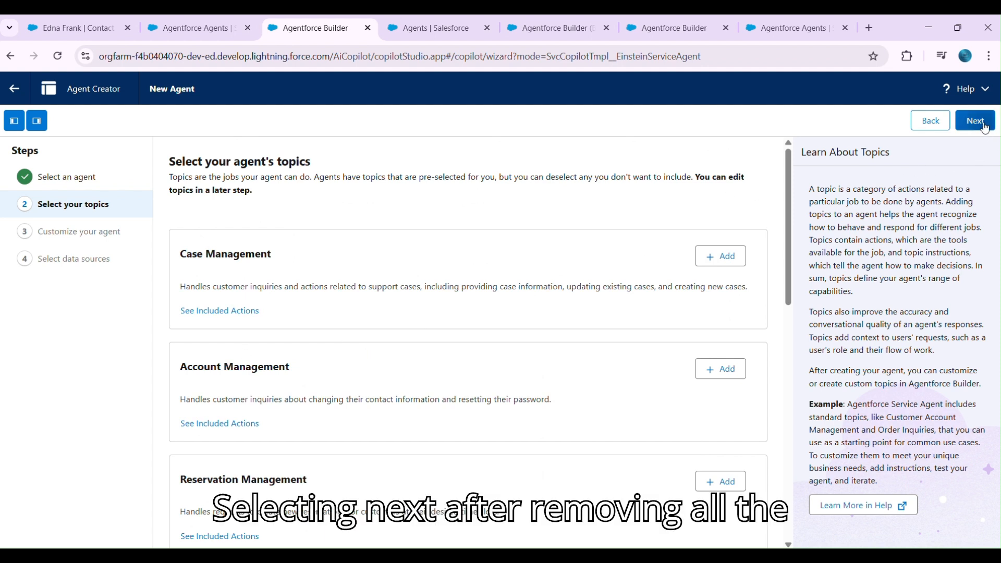
pyautogui.click(983, 124)
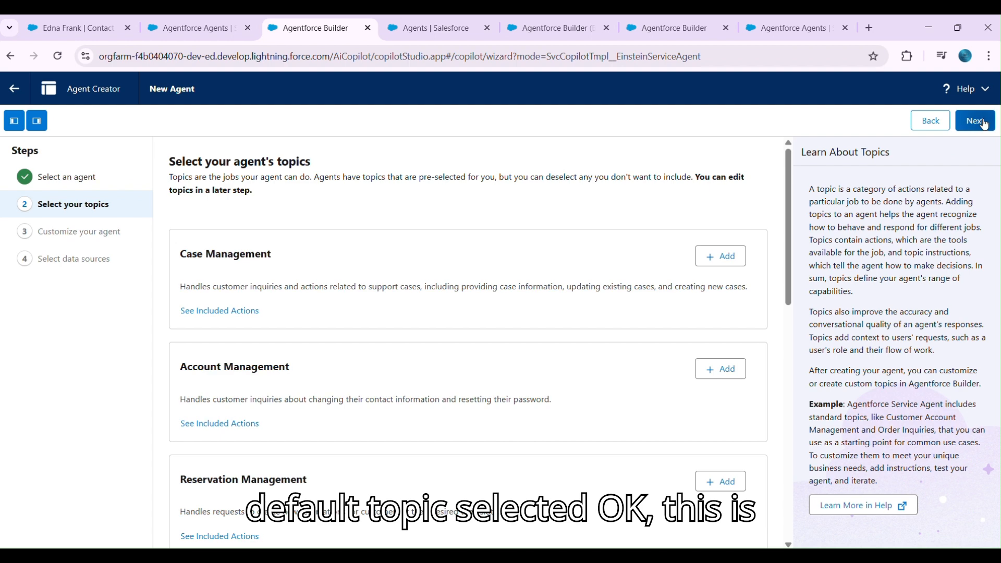
# - Clear the agent's default name and API name
pyautogui.tripleClick(287, 231)
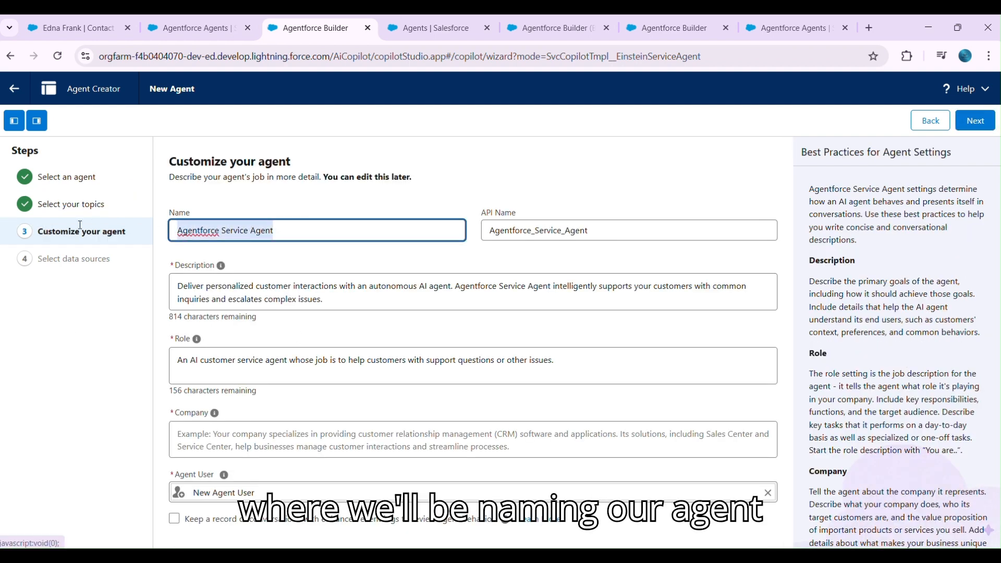
pyautogui.press('BackSpace')
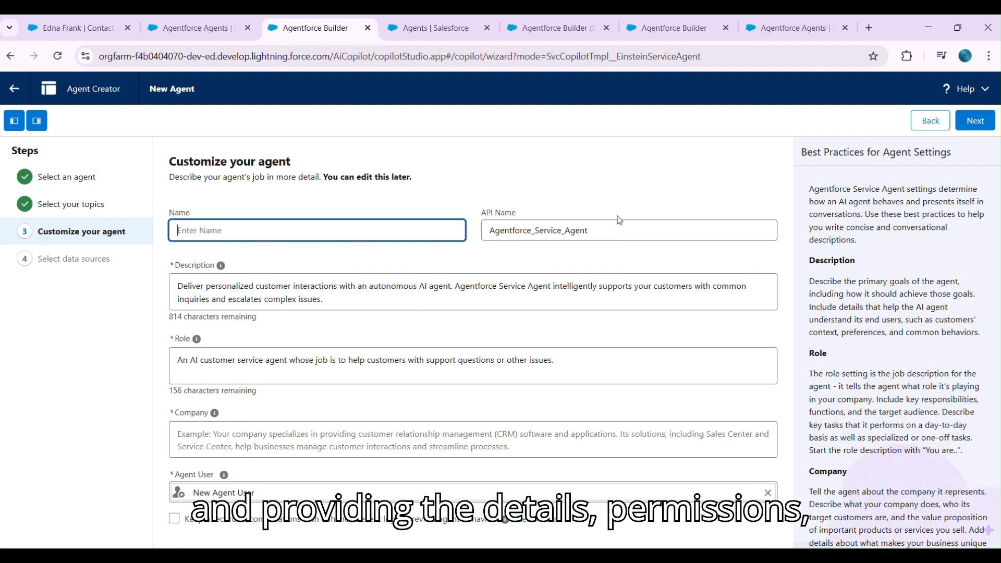
pyautogui.click(607, 230)
pyautogui.hotkey('ctrl', 'a')
pyautogui.press('BackSpace')
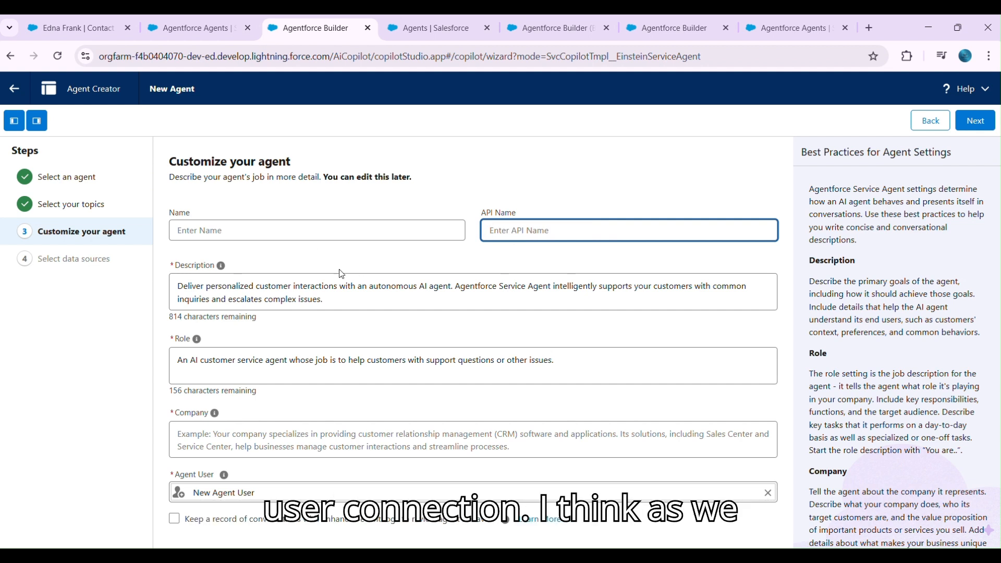
# - Name the agent "Case Support Management Agent" and let the API name fill in from it
pyautogui.click(214, 223)
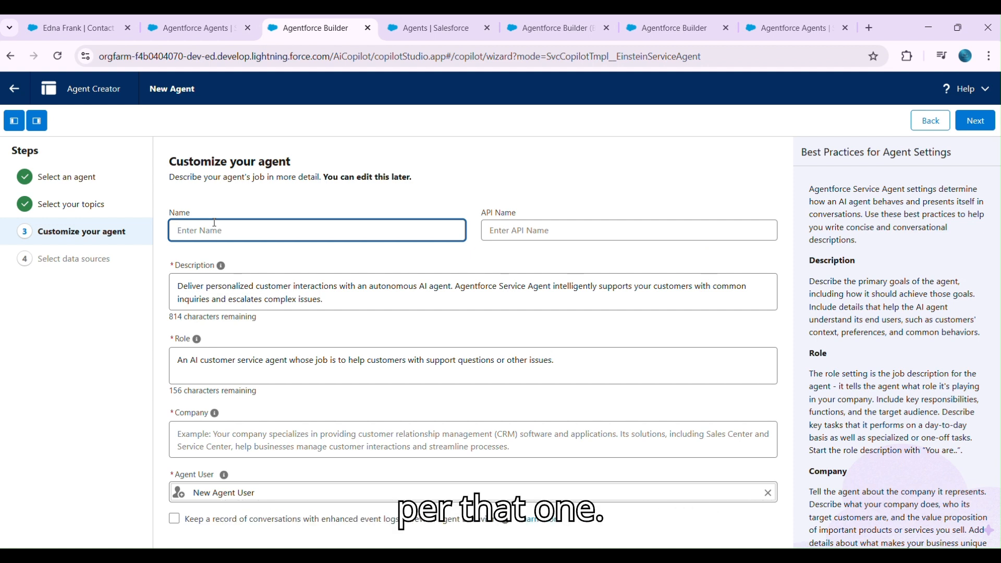
pyautogui.write('Case')
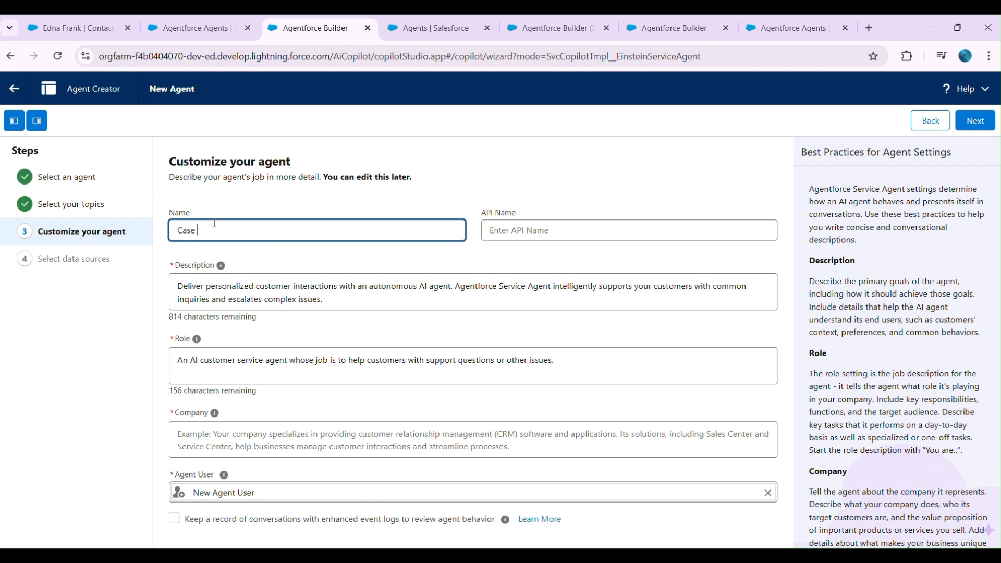
pyautogui.write(' Support Management Agant')
pyautogui.press('BackSpace')
pyautogui.press('BackSpace')
pyautogui.press('BackSpace')
pyautogui.write('ent')
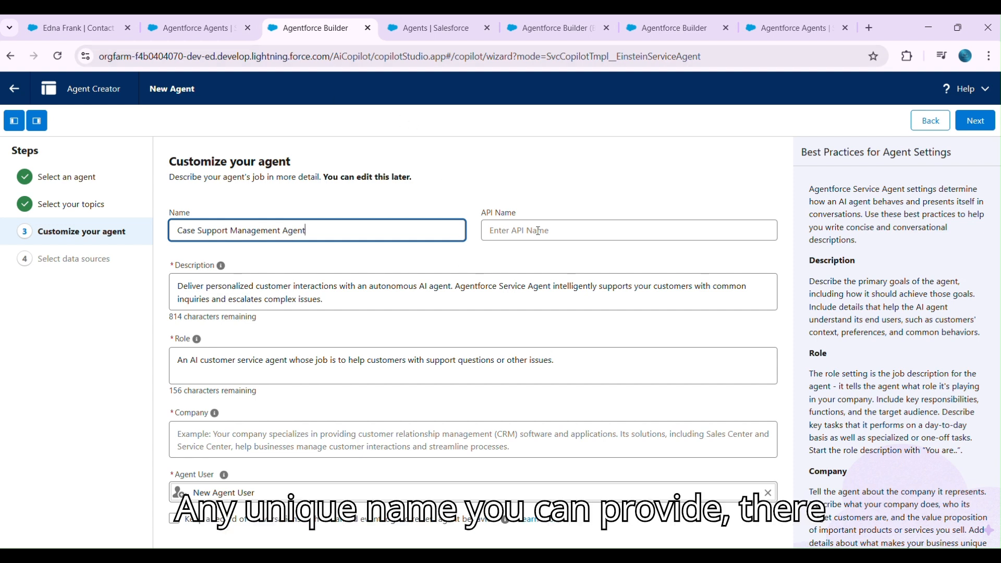
pyautogui.press('Tab')
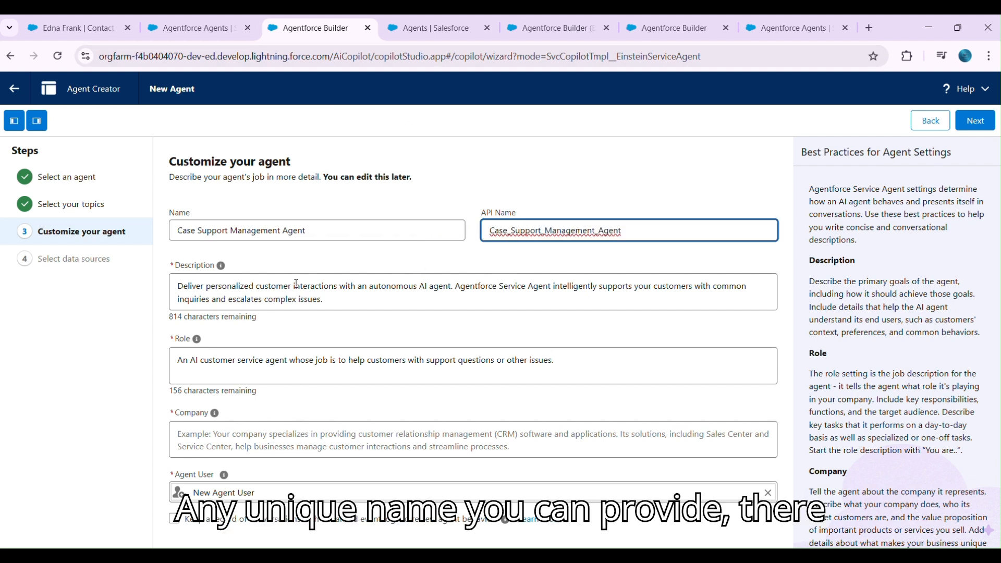
# - Enter "Force Foundry" as the agent's company, keep the default description and role, and continue to data source selection
pyautogui.click(343, 298)
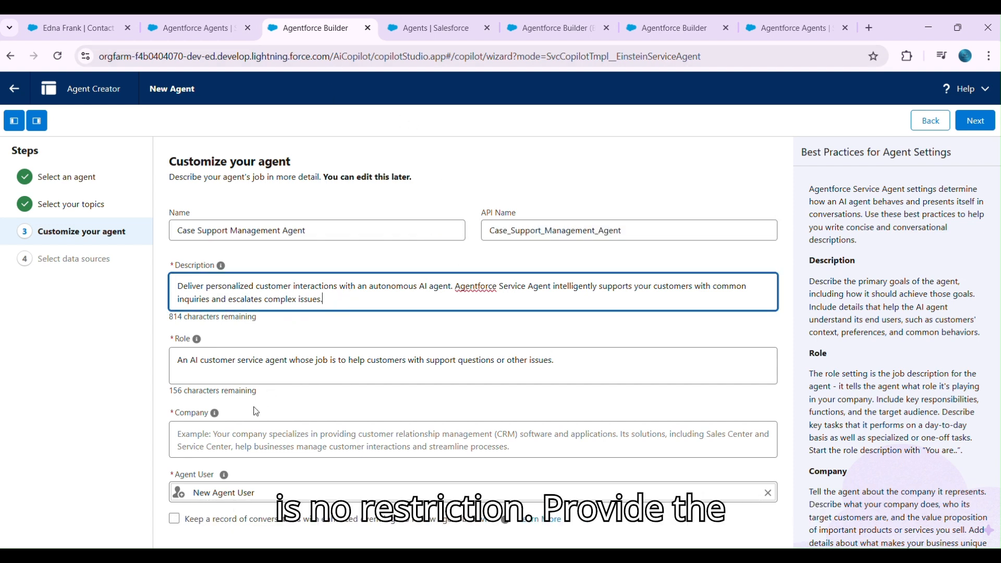
pyautogui.click(220, 434)
pyautogui.write('For')
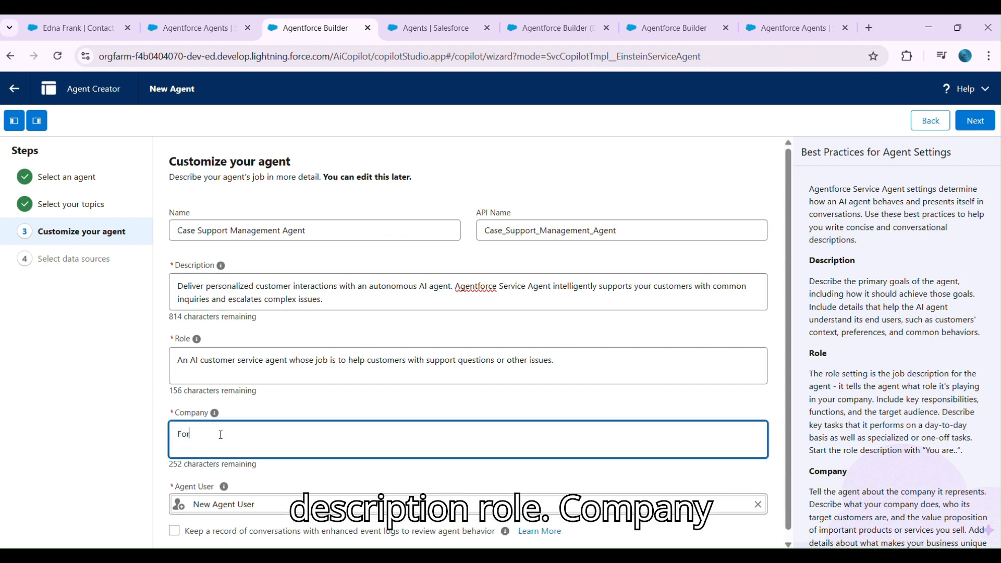
pyautogui.write('ce Foundry')
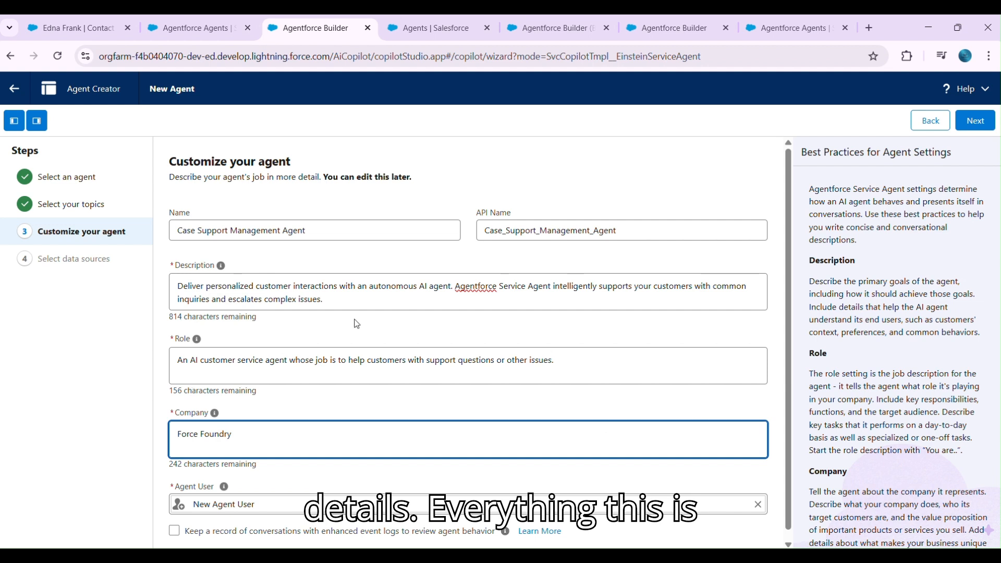
pyautogui.scroll(-1, 357, 326)
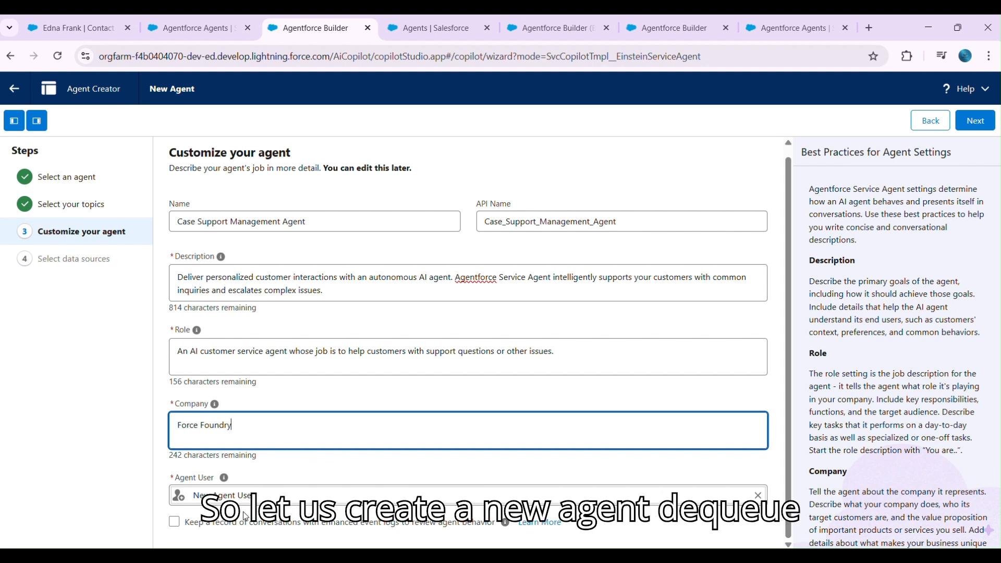
pyautogui.click(985, 127)
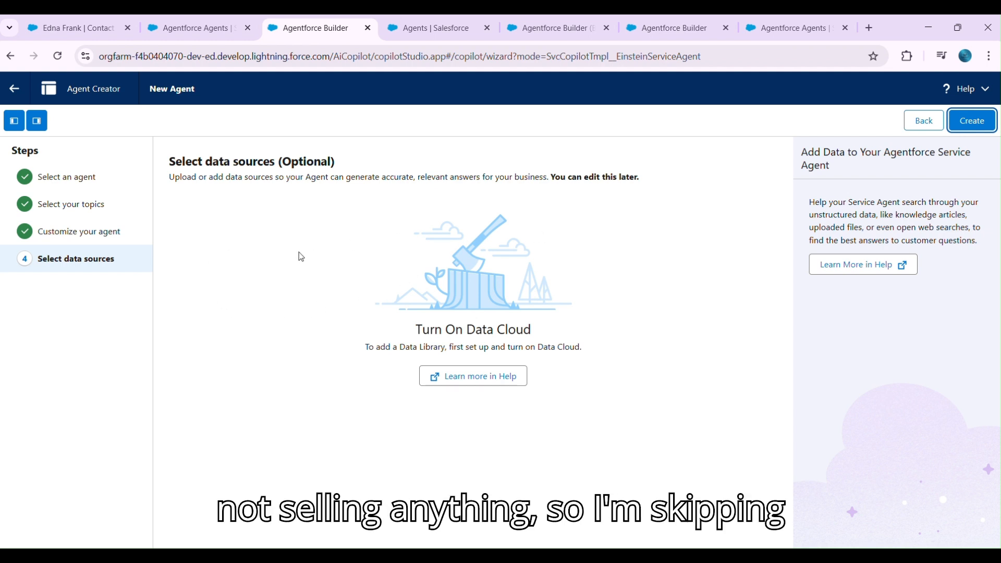
# - Create the agent without adding any data sources
pyautogui.click(974, 121)
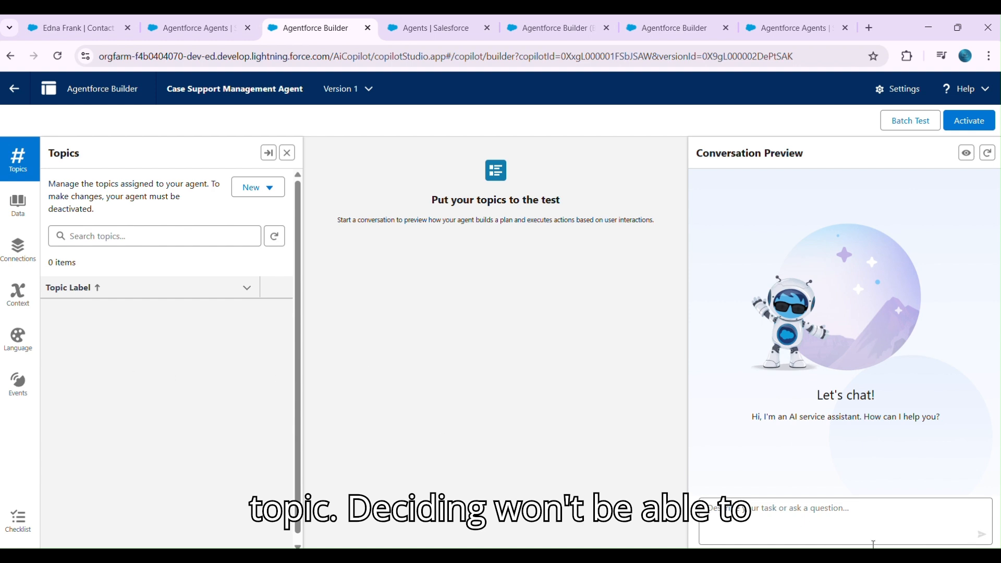
# - Test the agent without topics by asking "hi can you get case details" in the conversation preview
pyautogui.click(763, 514)
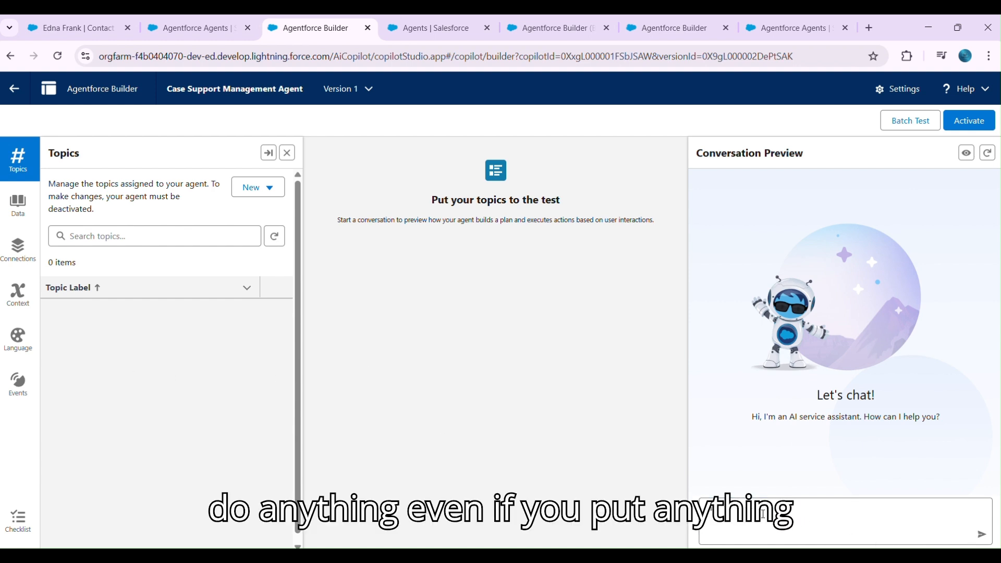
pyautogui.write('hi can you g')
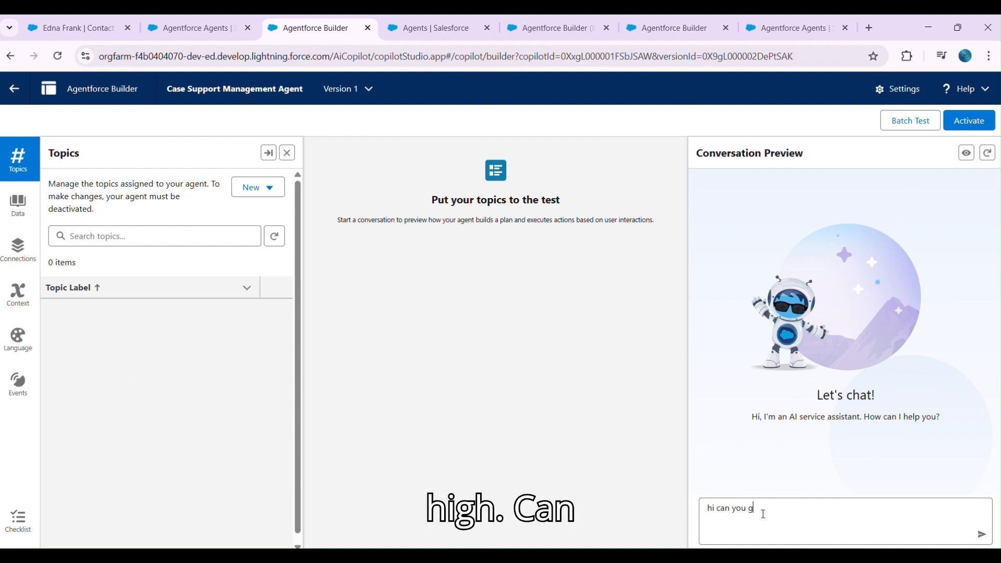
pyautogui.write('et case detauils')
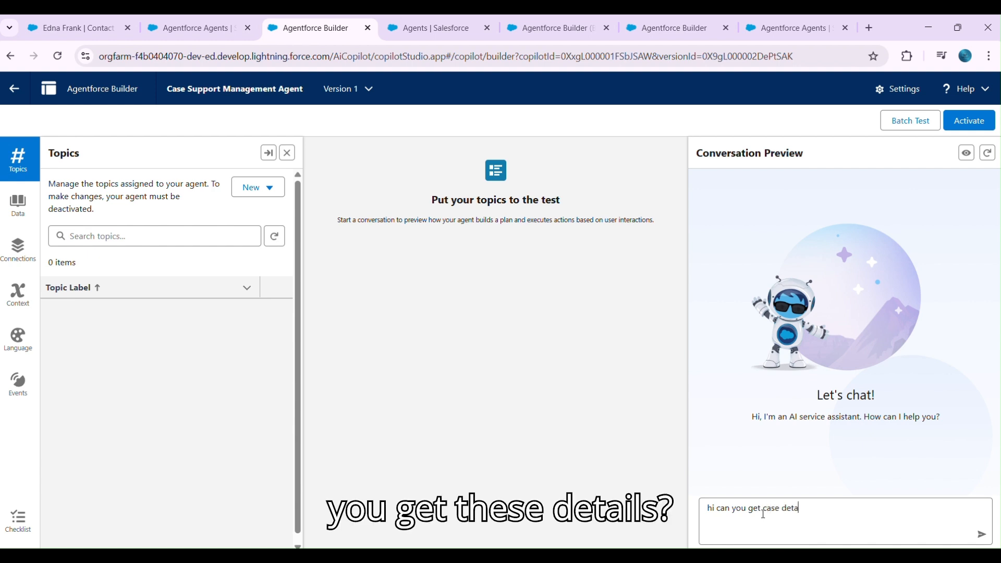
pyautogui.press('BackSpace')
pyautogui.press('BackSpace')
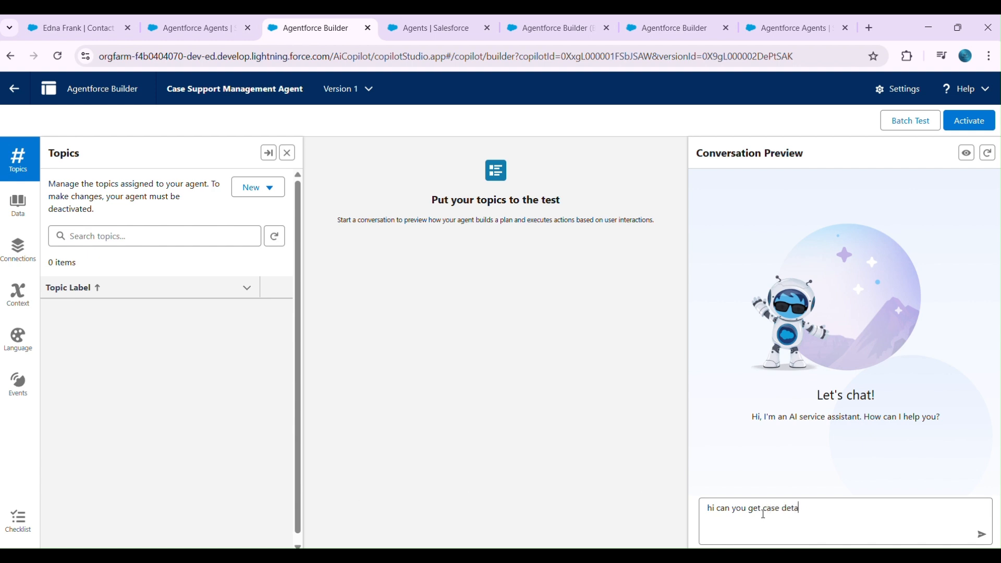
pyautogui.write('ils')
pyautogui.press('Return')
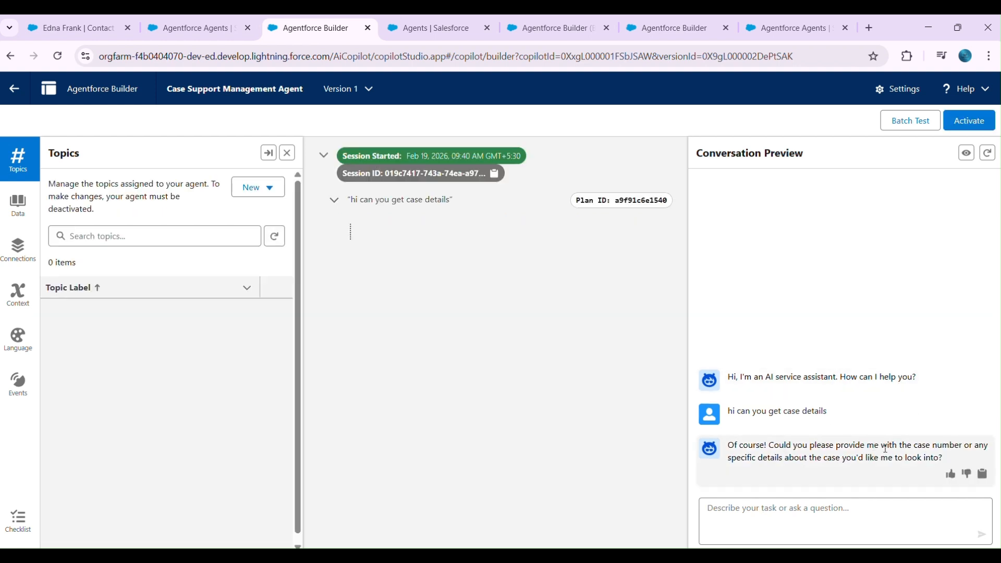
# - Copy the first case number from the contact's related cases and send it to the agent in the conversation preview
pyautogui.click(82, 23)
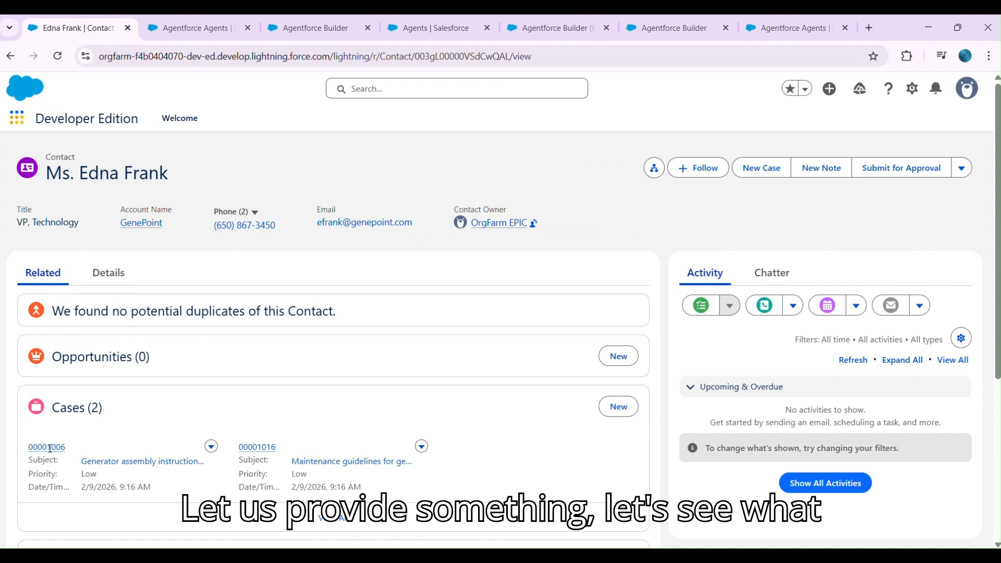
pyautogui.moveTo(80, 439); pyautogui.dragTo(26, 450)
pyautogui.hotkey('ctrl', 'c')
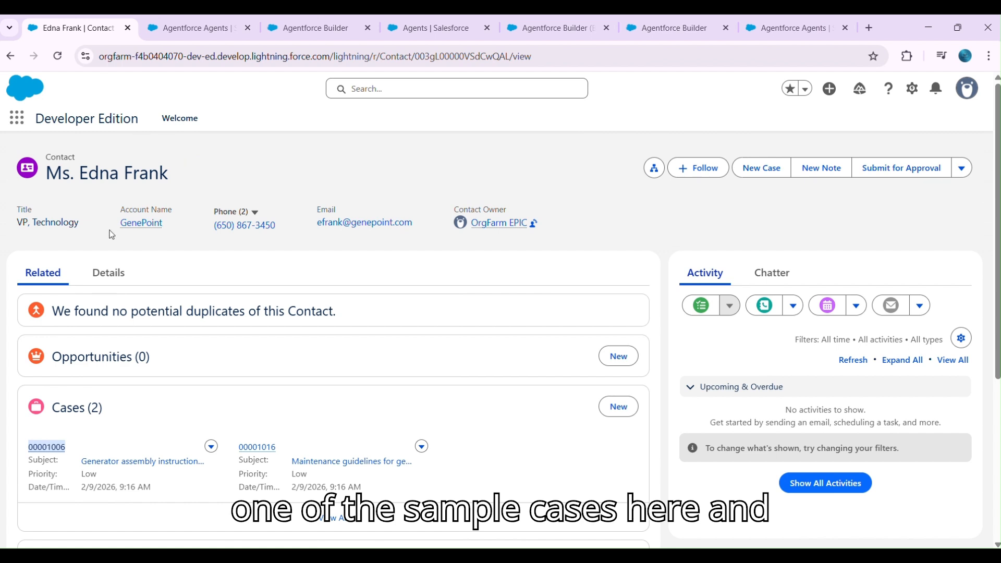
pyautogui.click(299, 30)
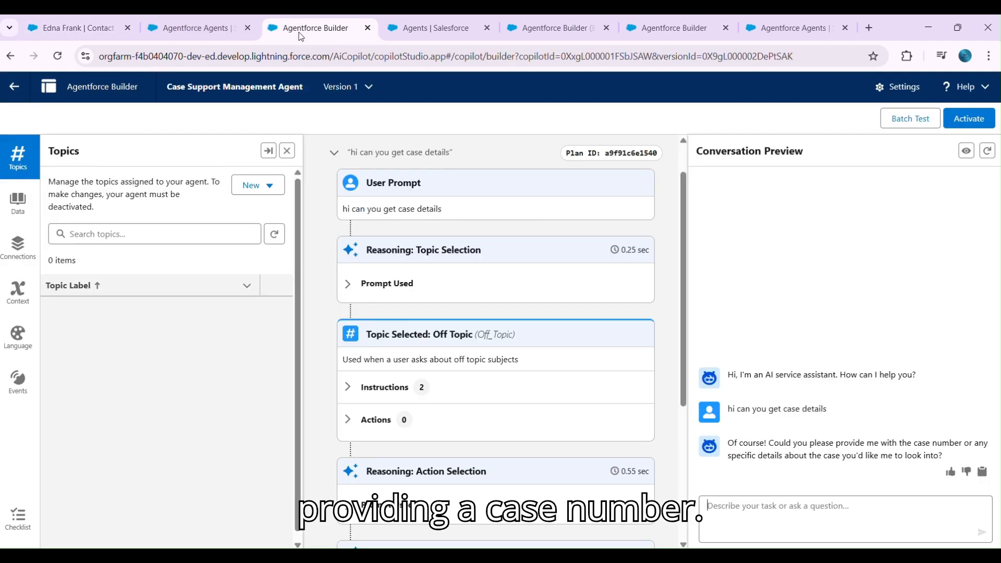
pyautogui.click(732, 498)
pyautogui.hotkey('ctrl', 'v')
pyautogui.press('Return')
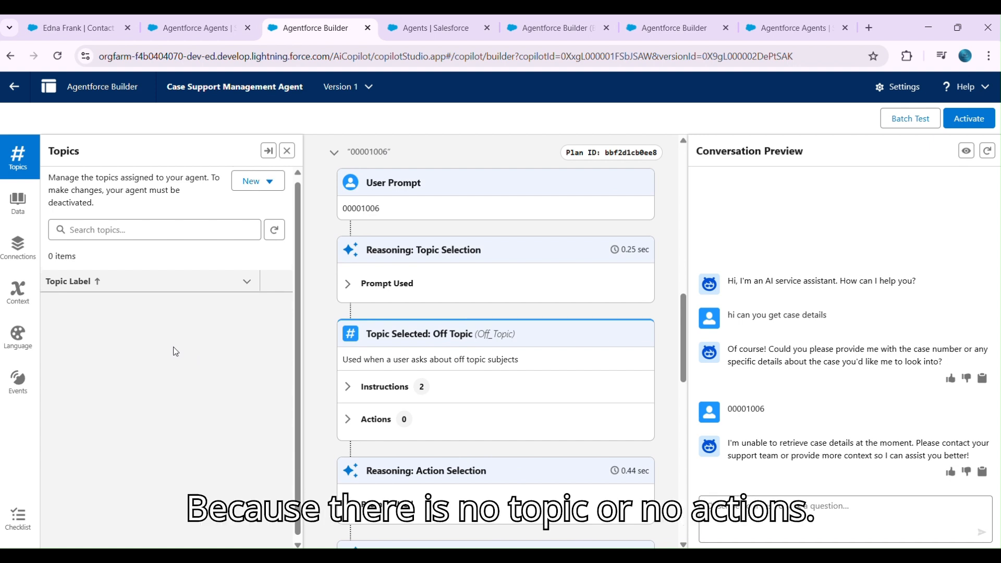
pyautogui.scroll(-5, 532, 436)
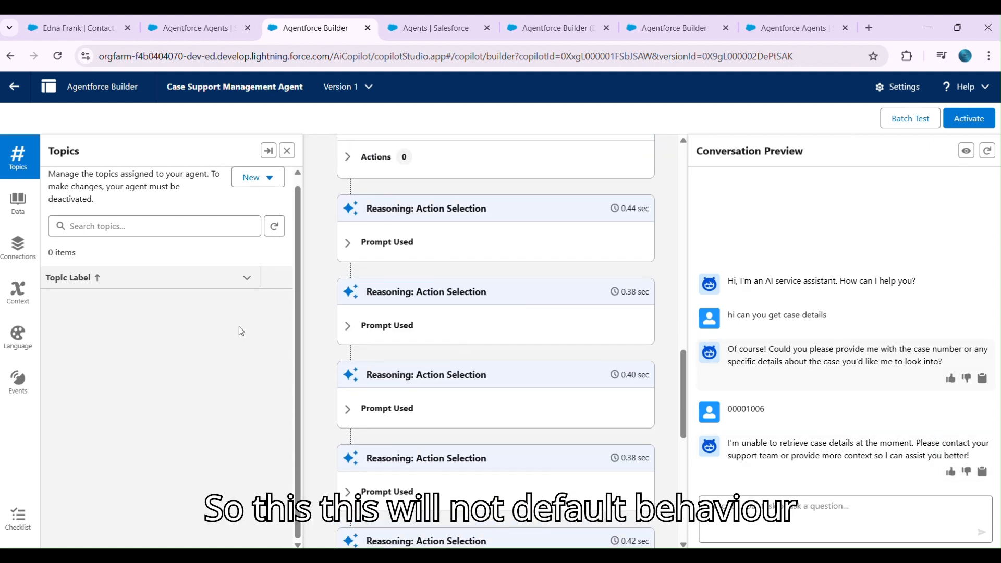
# - Start a new topic described as "I want to create a topic that will fetch case details based on case number or contact number." and continue
pyautogui.click(268, 185)
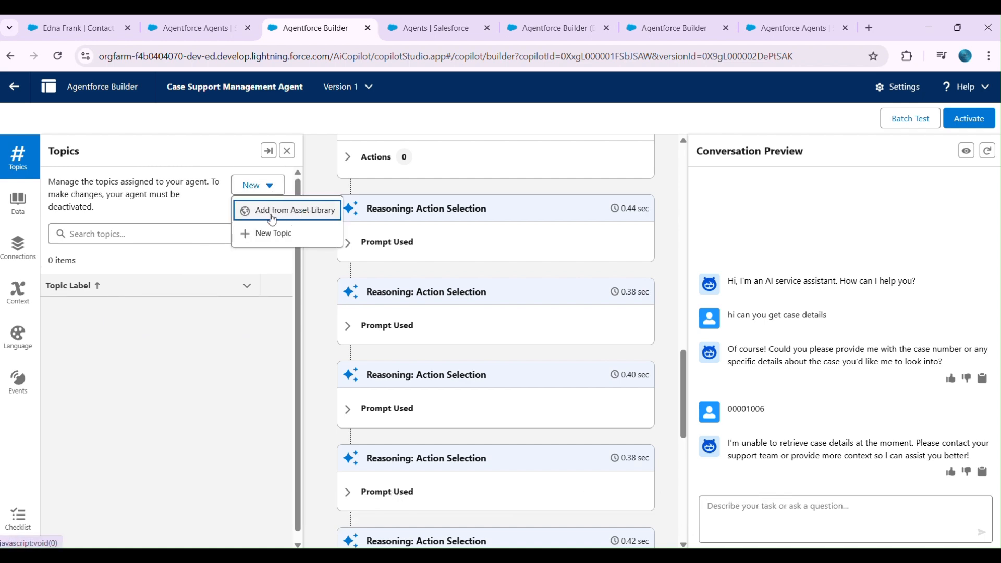
pyautogui.click(267, 233)
pyautogui.click(206, 316)
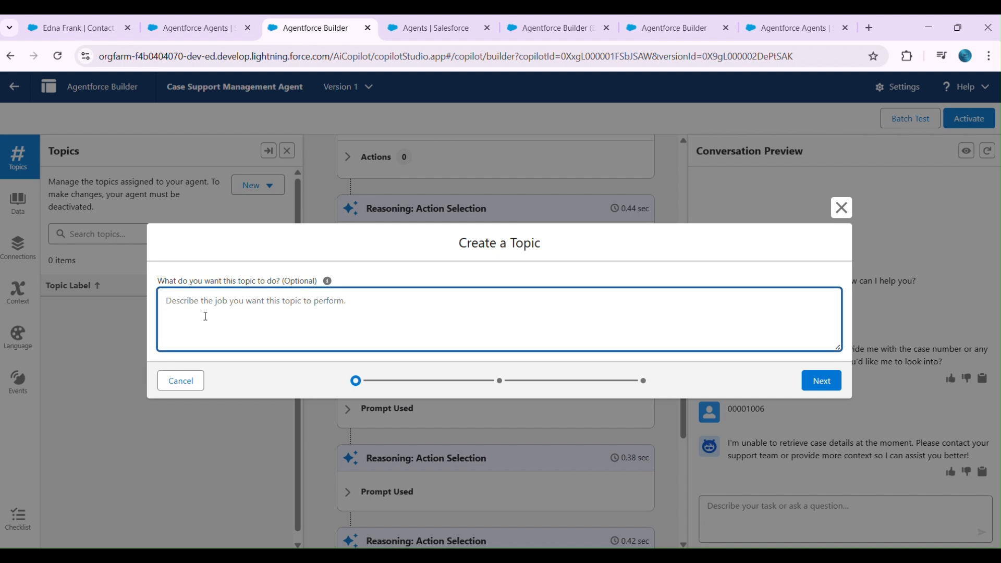
pyautogui.write('I want ot')
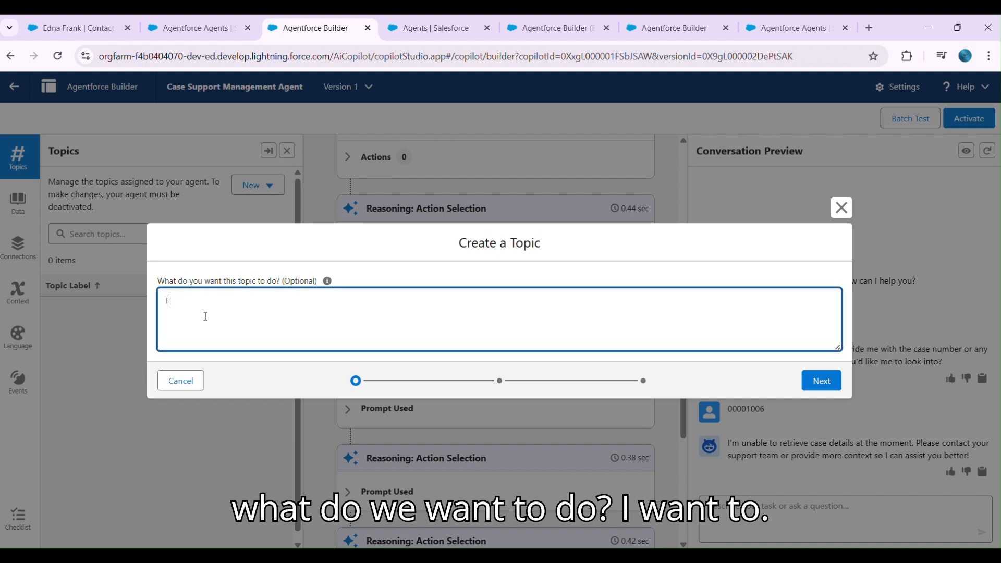
pyautogui.press('BackSpace')
pyautogui.press('BackSpace')
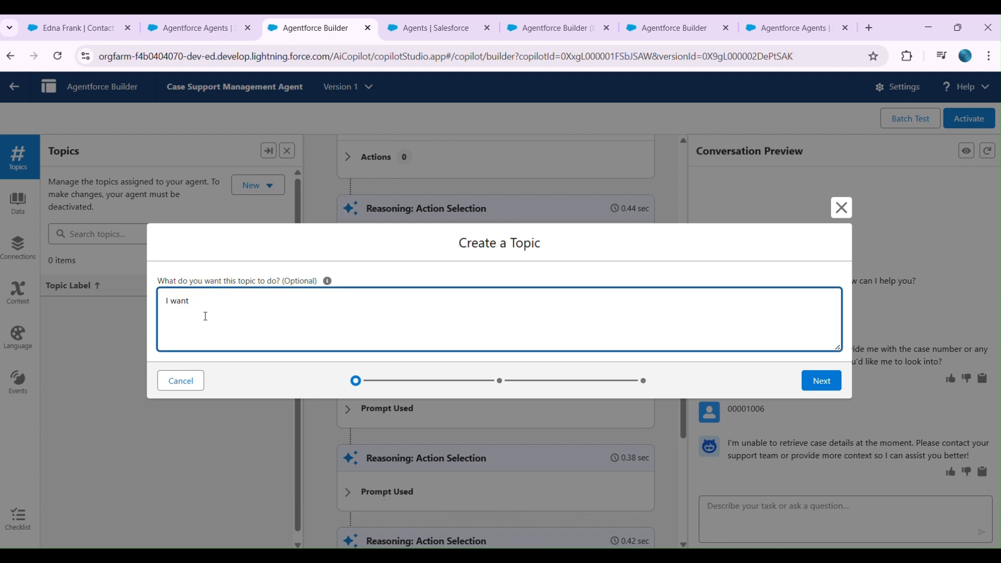
pyautogui.write('to create a topic that will ftech')
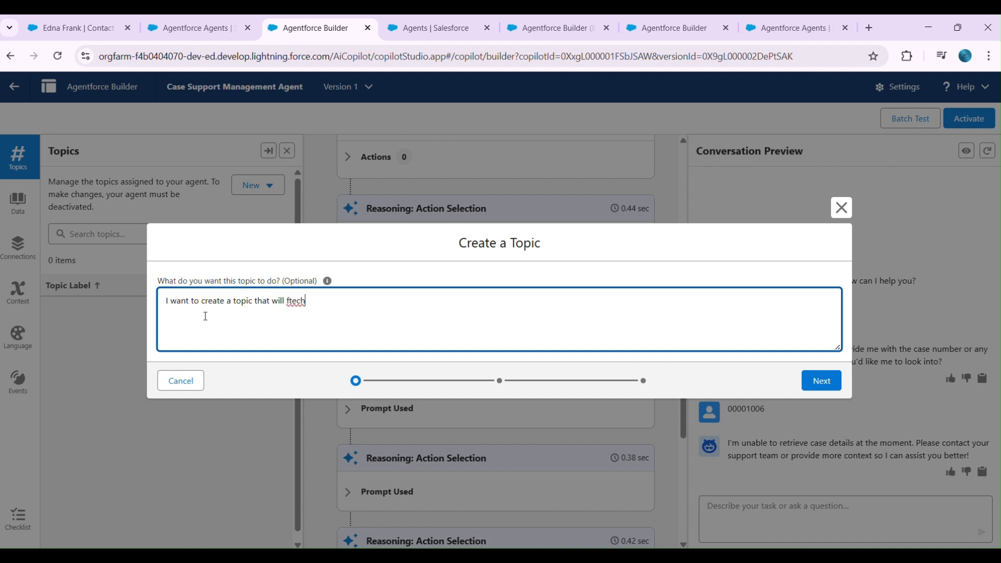
pyautogui.press('BackSpace')
pyautogui.press('BackSpace')
pyautogui.press('BackSpace')
pyautogui.press('BackSpace')
pyautogui.press('BackSpace')
pyautogui.write('etch case details based on c')
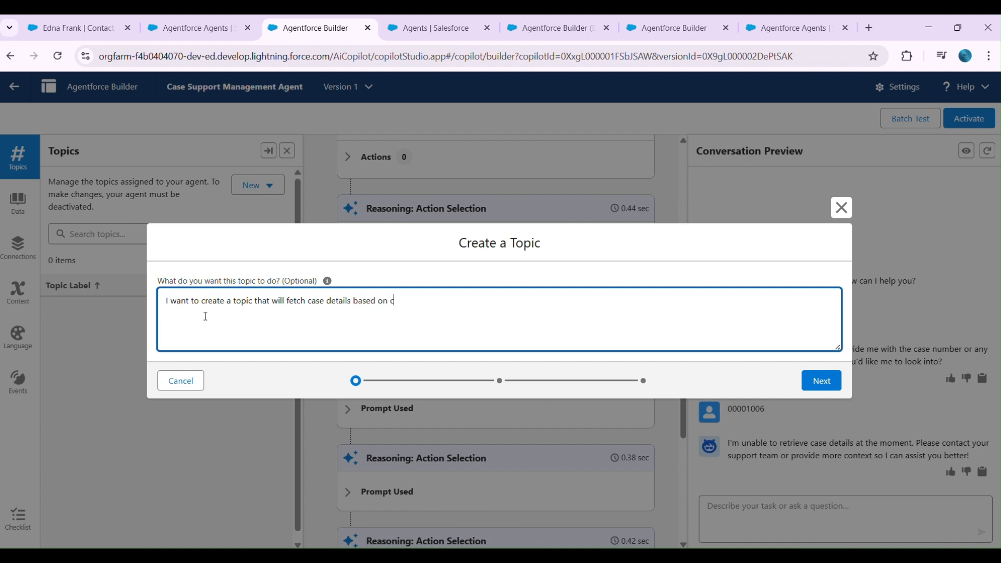
pyautogui.write('ase number or contact number.')
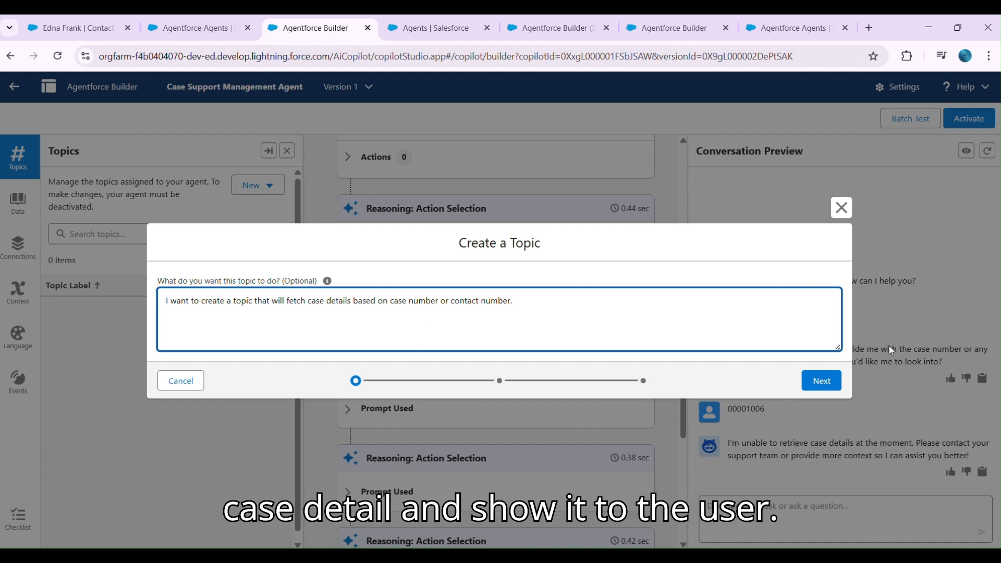
pyautogui.click(818, 380)
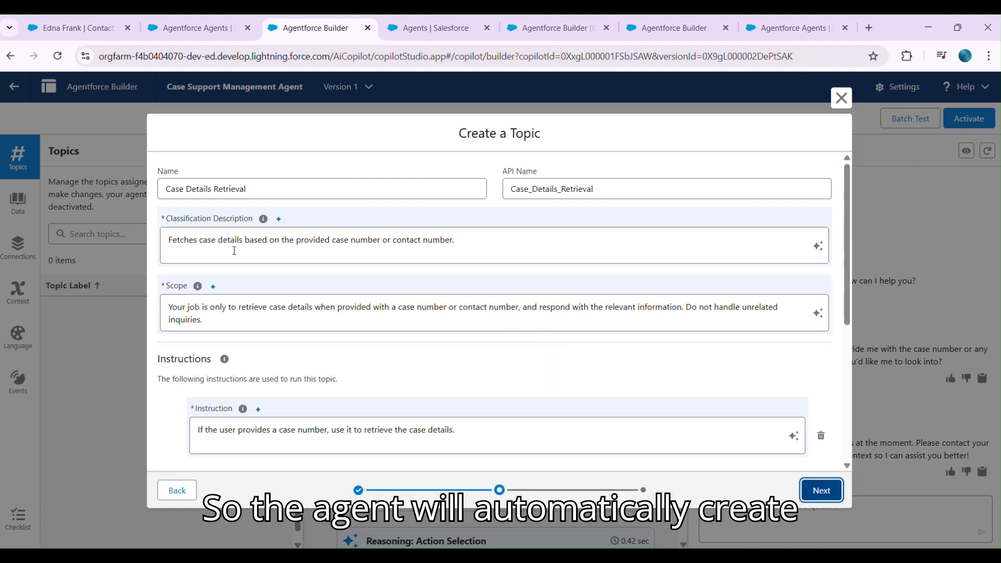
# - Review and keep the generated classification description, scope and instructions for the topic, and continue to action selection
pyautogui.scroll(-5, 255, 287)
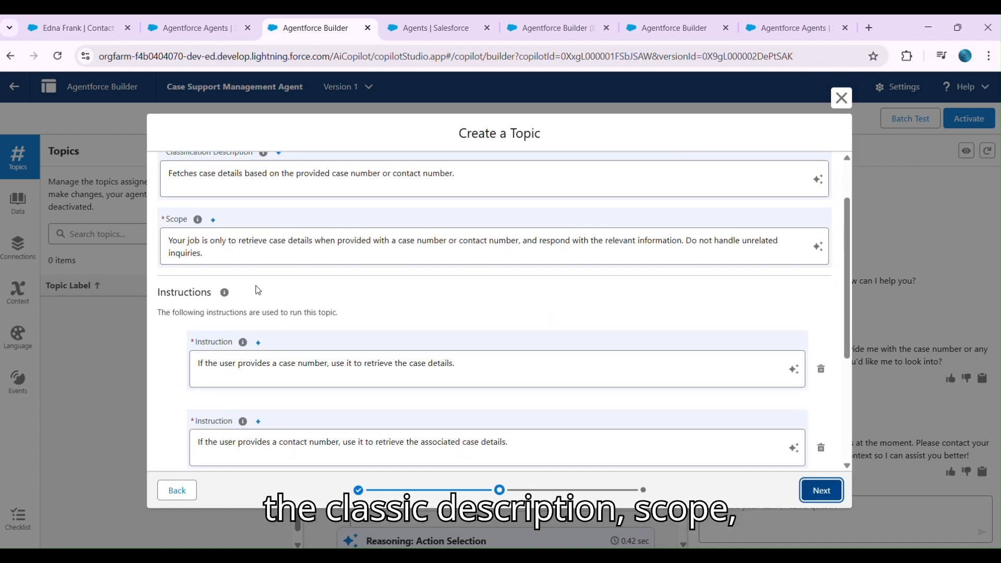
pyautogui.scroll(5, 300, 354)
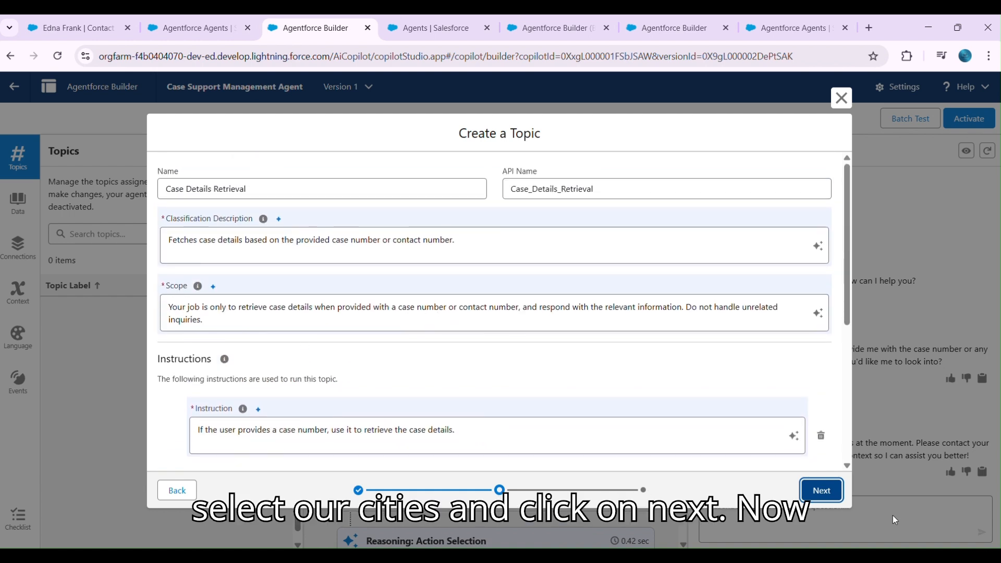
pyautogui.click(822, 490)
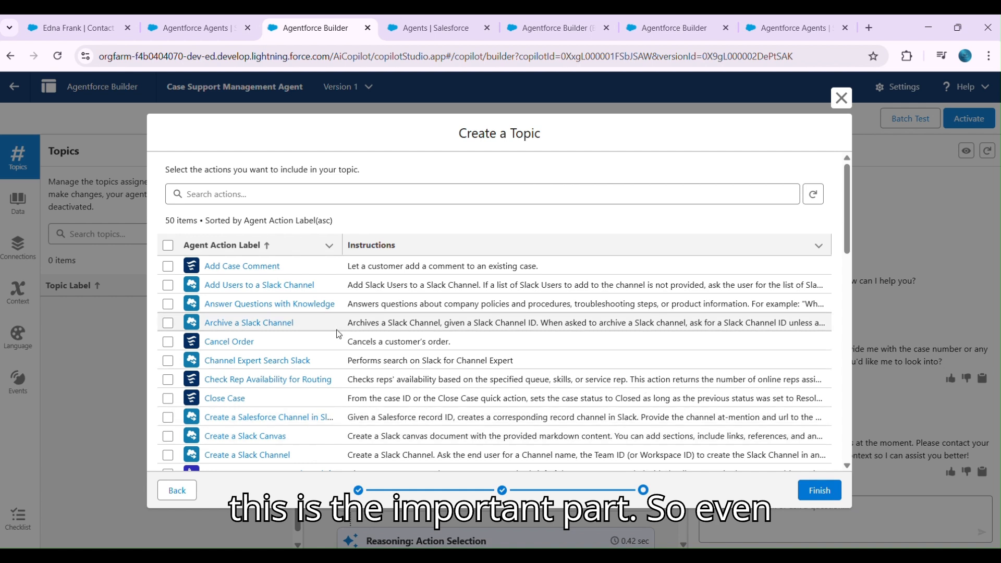
# - Search the actions for "get cas", include Get Case By Case Number and Get Cases For Verified Contact, and finish creating the topic
pyautogui.click(213, 194)
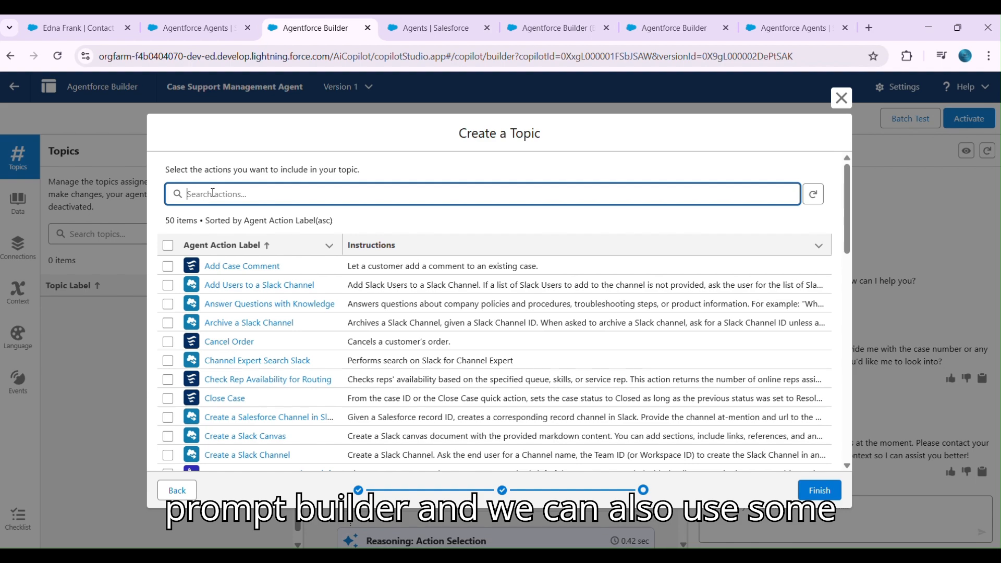
pyautogui.scroll(-9, 232, 370)
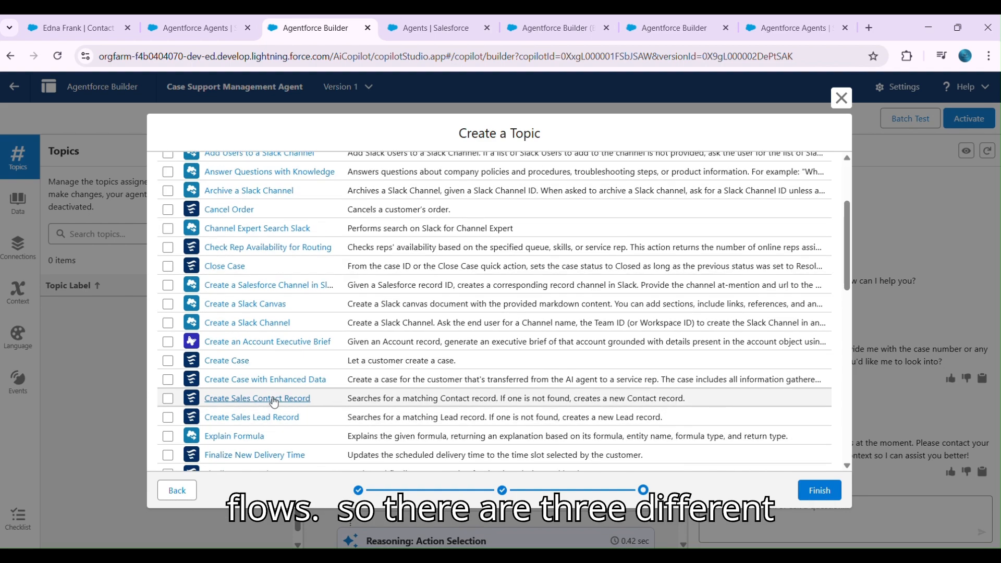
pyautogui.scroll(-3, 274, 402)
pyautogui.scroll(10, 271, 383)
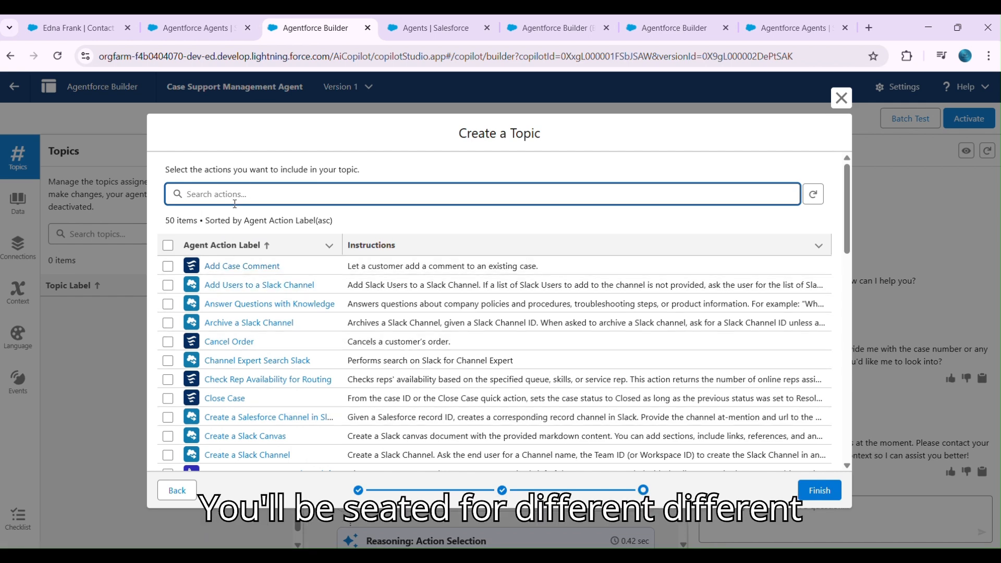
pyautogui.write('get ca')
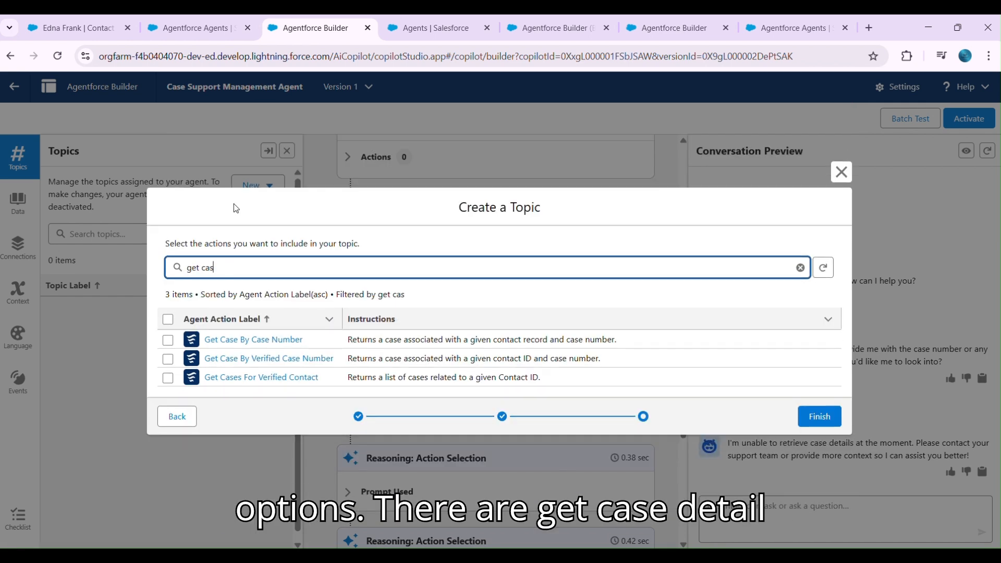
pyautogui.write('s')
pyautogui.click(172, 342)
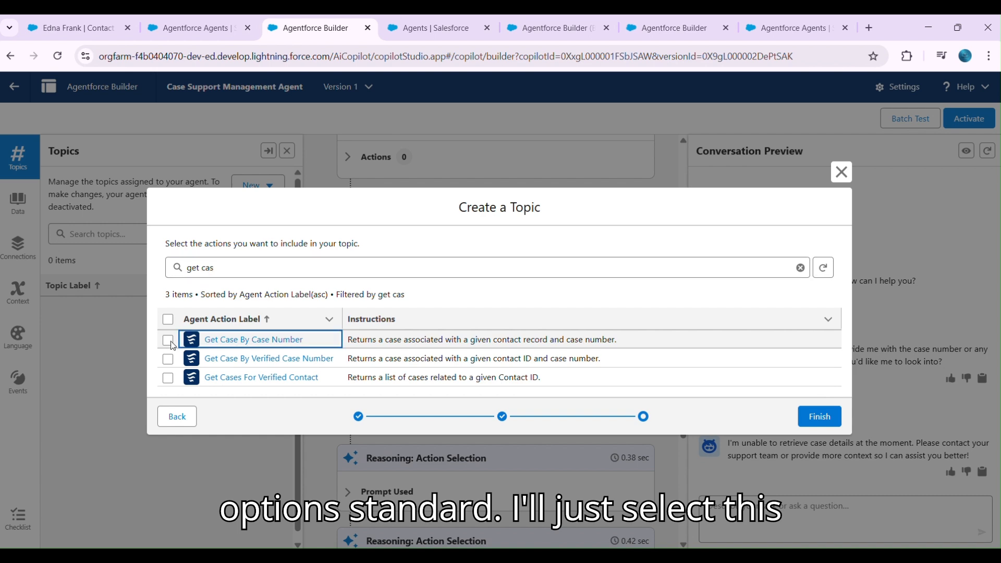
pyautogui.click(169, 341)
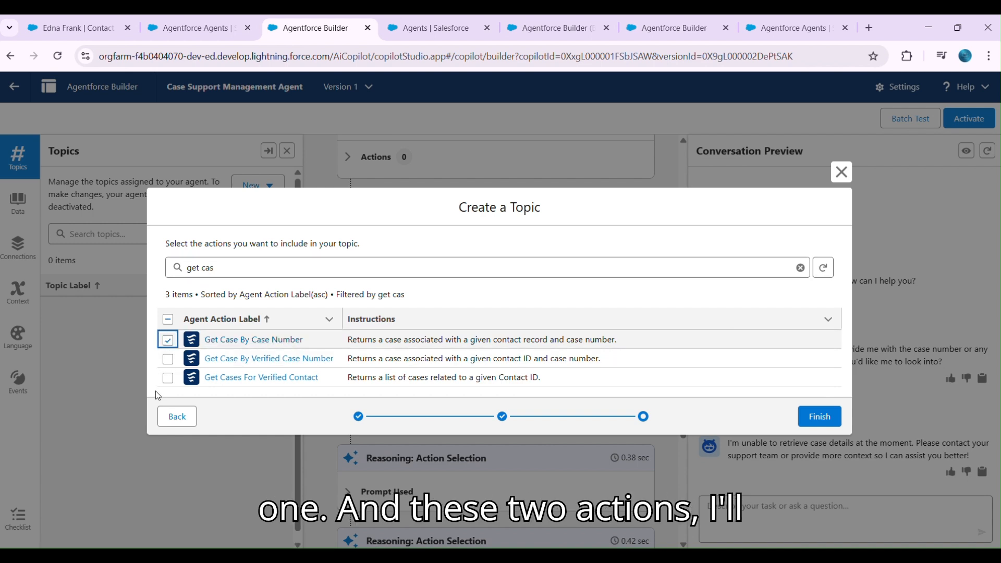
pyautogui.click(168, 378)
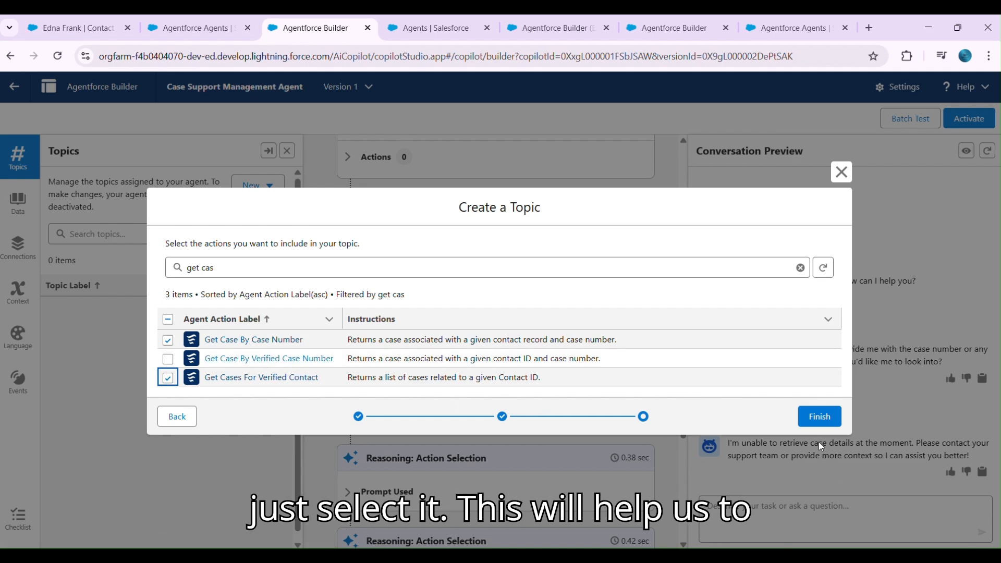
pyautogui.click(818, 424)
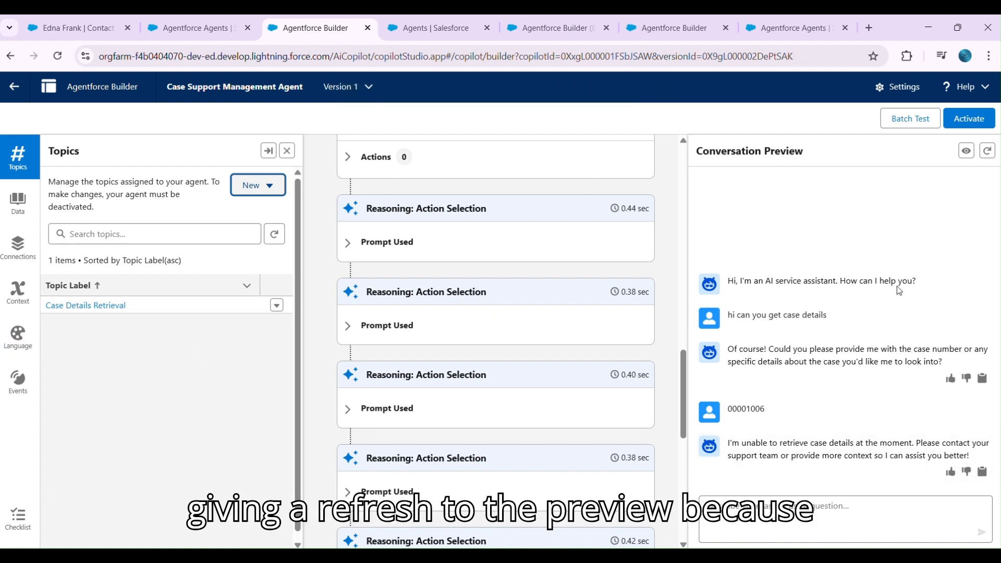
# - Restart the conversation preview and ask "Can you get details of this case" followed by the copied case number
pyautogui.click(988, 150)
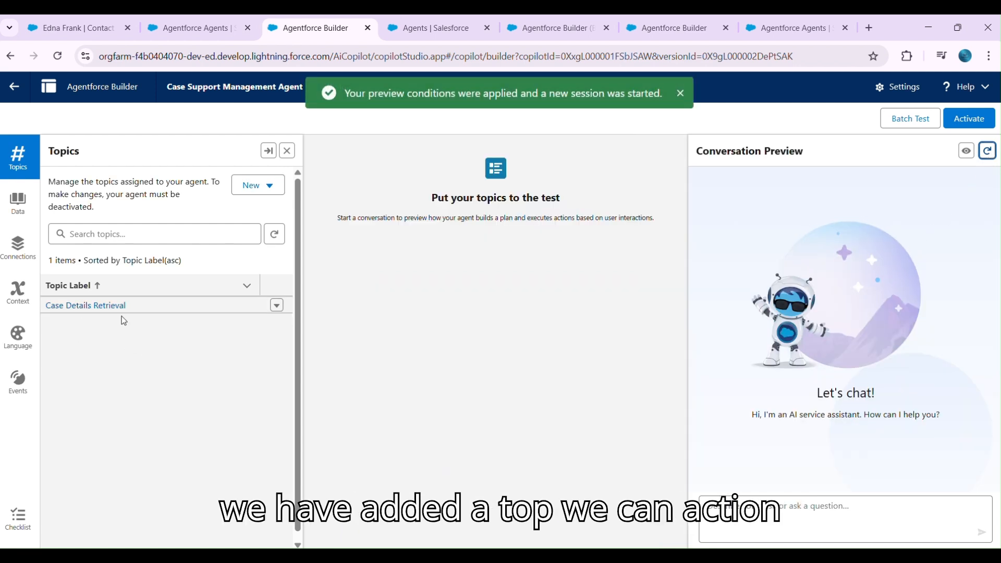
pyautogui.click(786, 506)
pyautogui.write('ca')
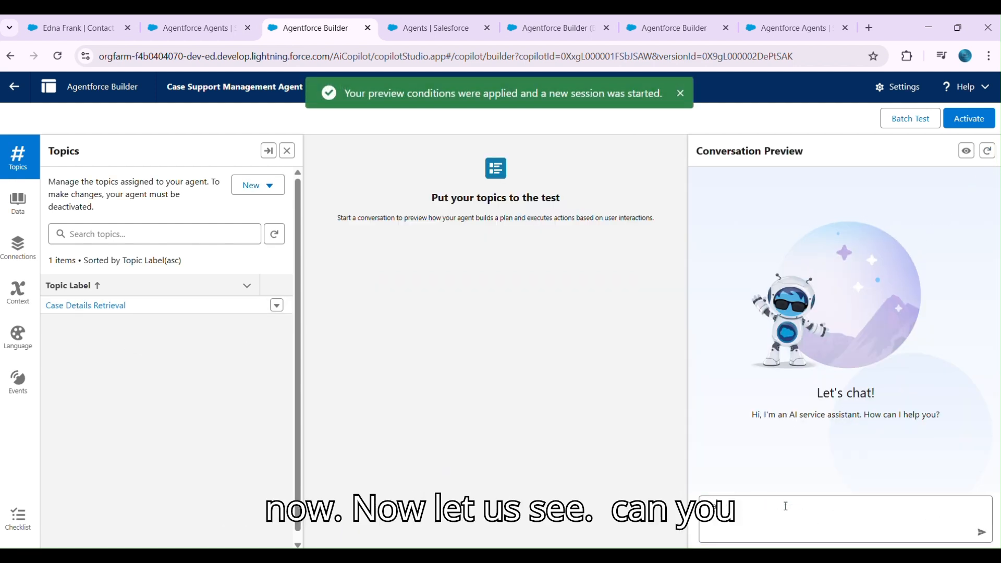
pyautogui.write('n you get de')
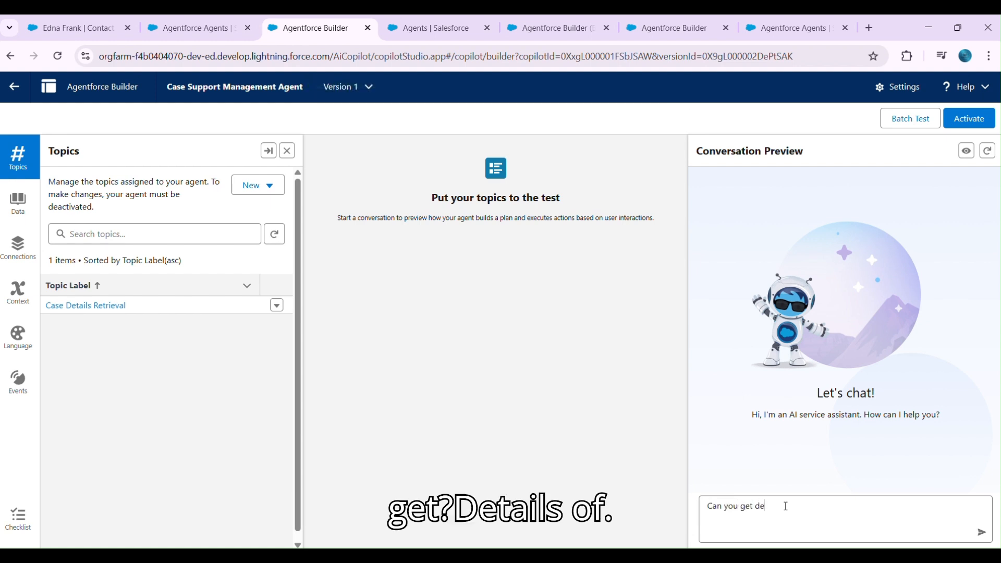
pyautogui.write('tails of this case 00001006')
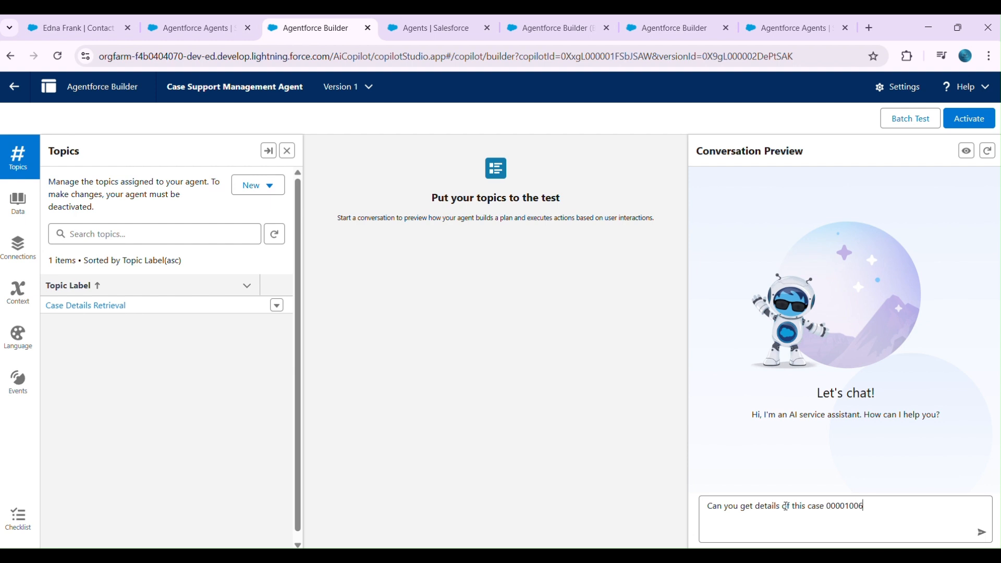
pyautogui.press('Return')
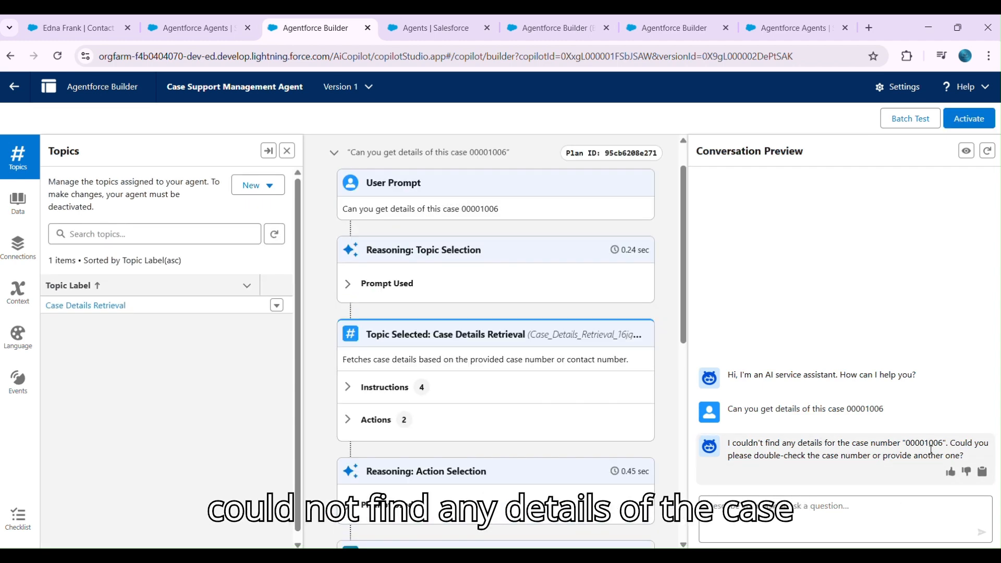
# - Check that the queried case exists on the contact record, and return to the agent's reply in the conversation preview
pyautogui.click(73, 28)
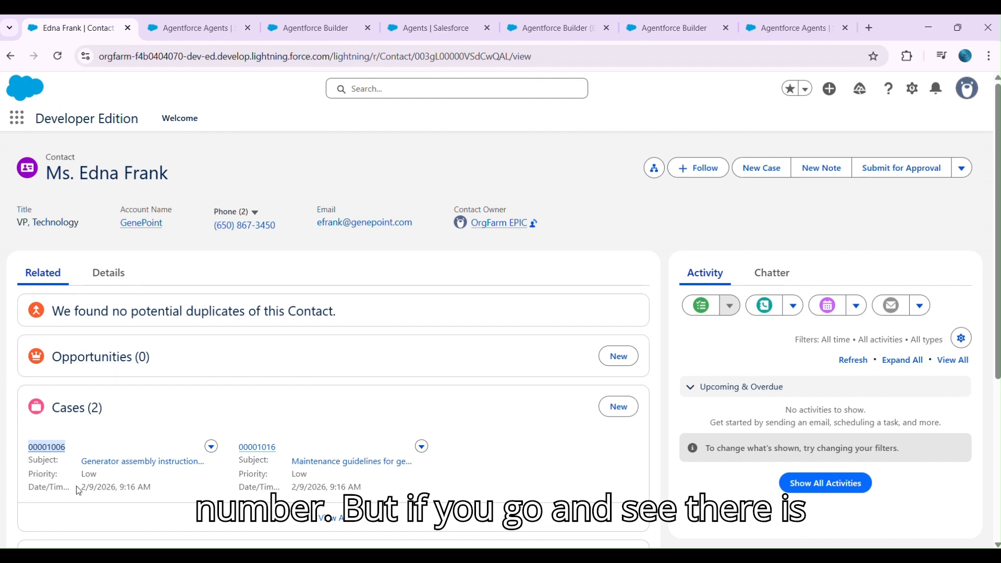
pyautogui.click(183, 28)
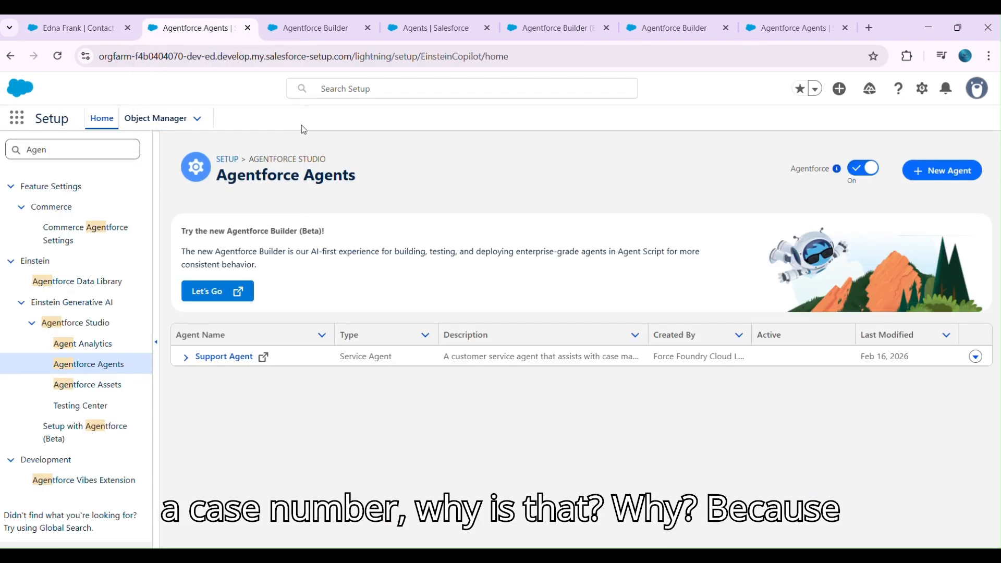
pyautogui.click(315, 28)
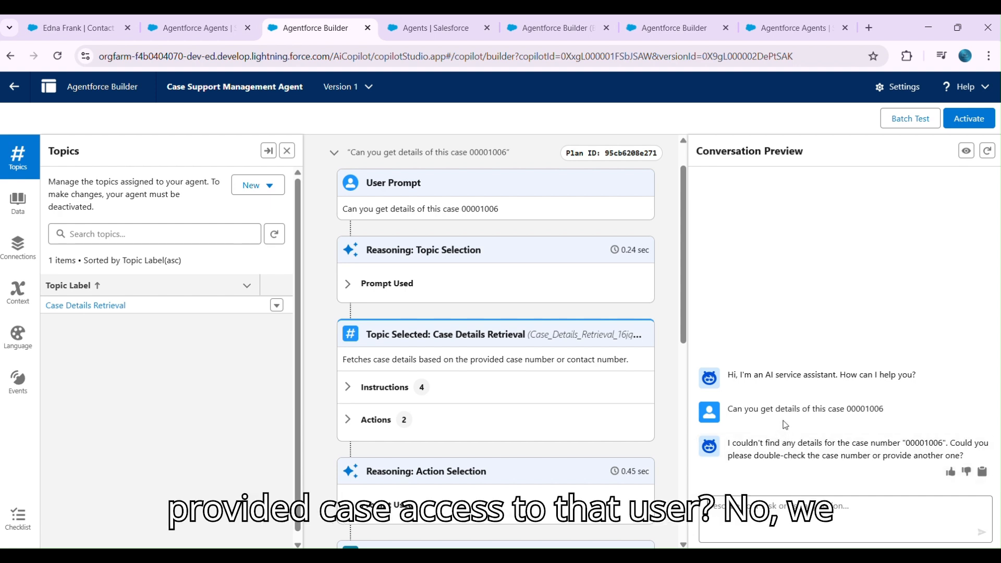
# - Search Setup for "users" and open the EinsteinServiceAgent User record that belongs to the Case Support Management Agent
pyautogui.click(180, 31)
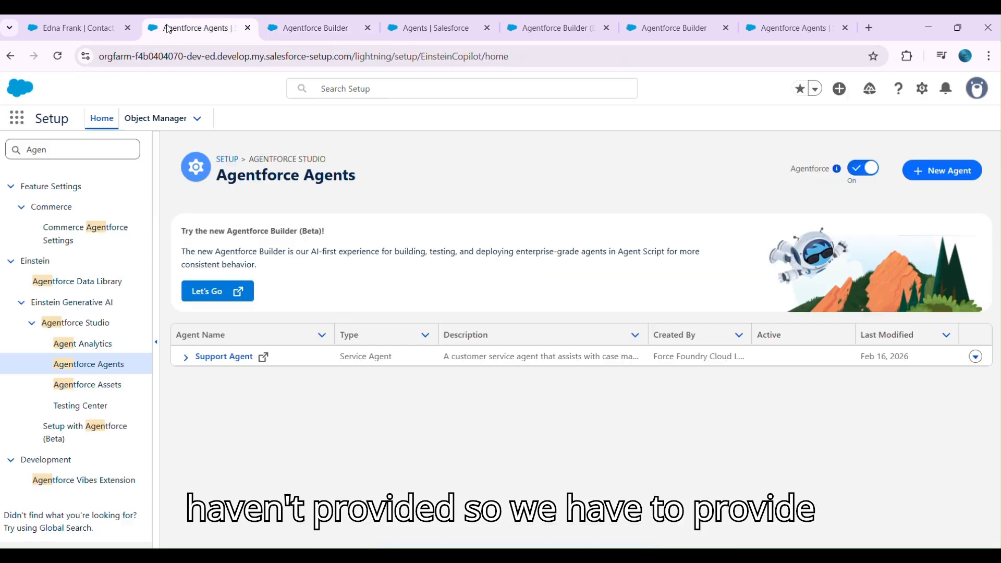
pyautogui.click(921, 90)
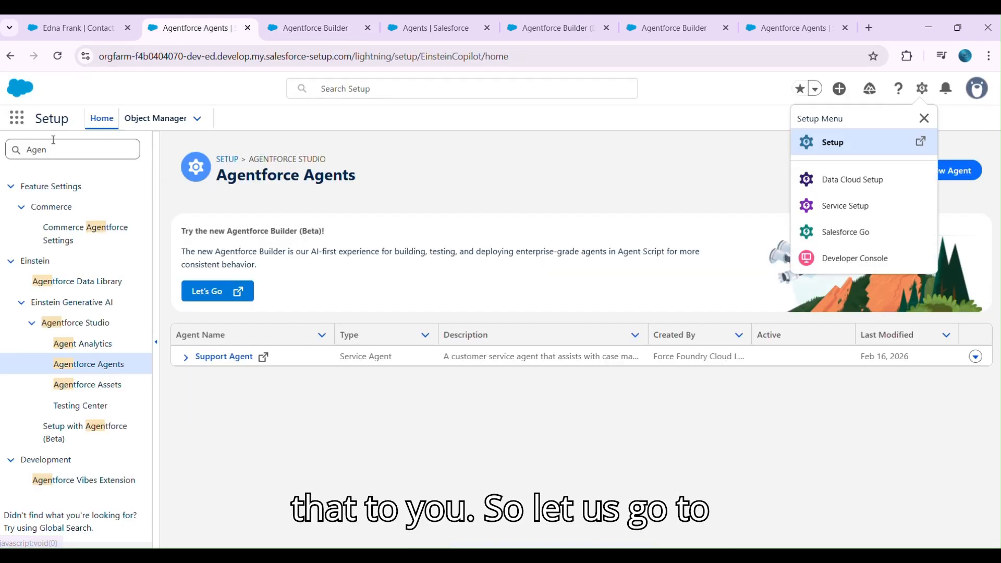
pyautogui.moveTo(50, 150); pyautogui.dragTo(1, 151)
pyautogui.write('users')
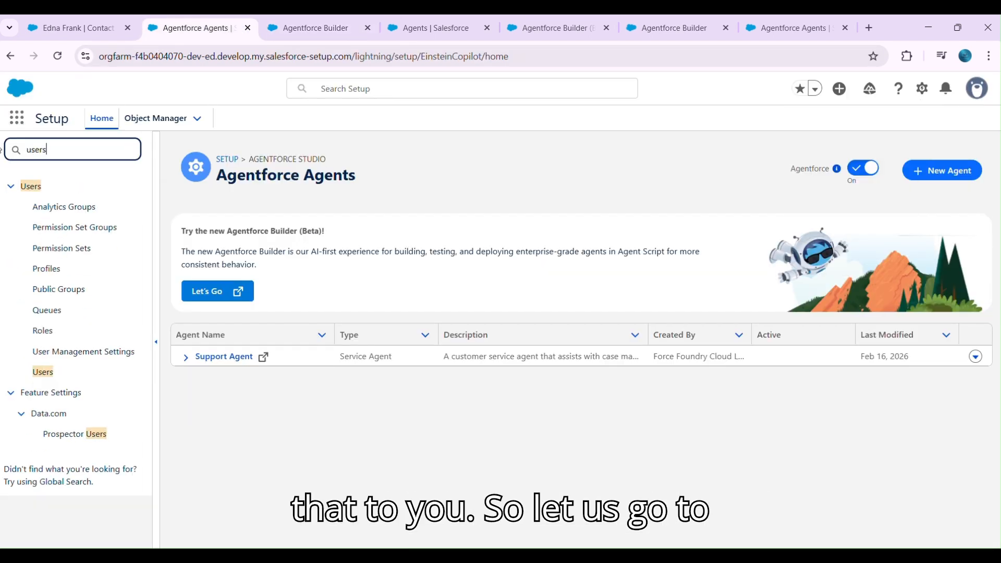
pyautogui.click(49, 371)
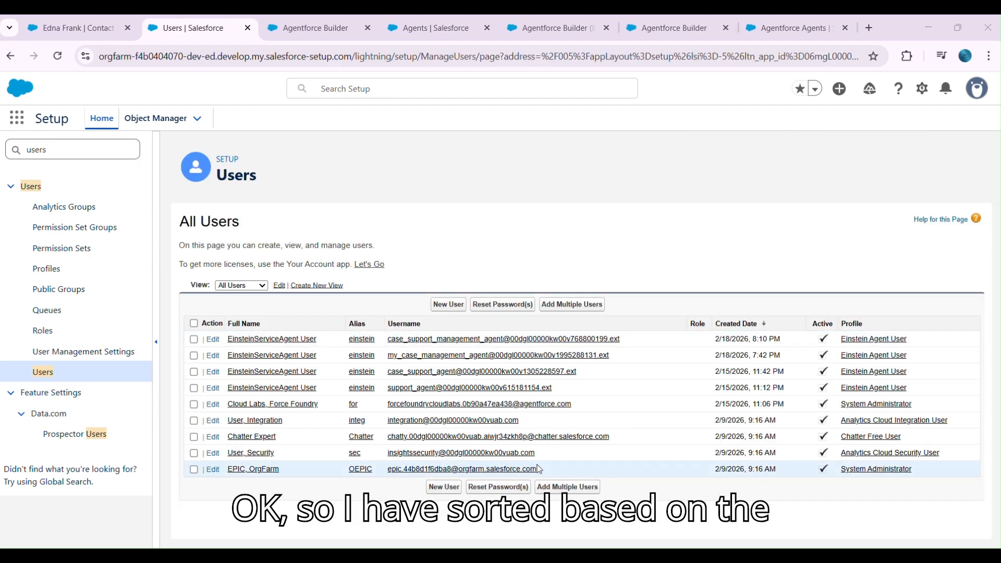
pyautogui.click(255, 342)
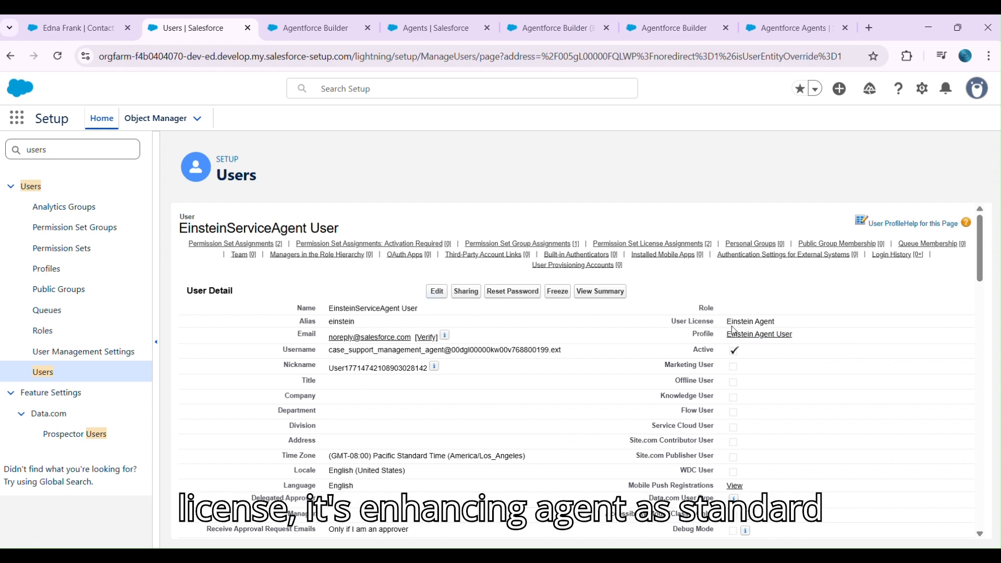
# - Review the agent user's license and permission set assignments, and open the object settings of the Case_Support_Management_Agent57507834 Permissions set
pyautogui.moveTo(727, 322); pyautogui.dragTo(774, 322)
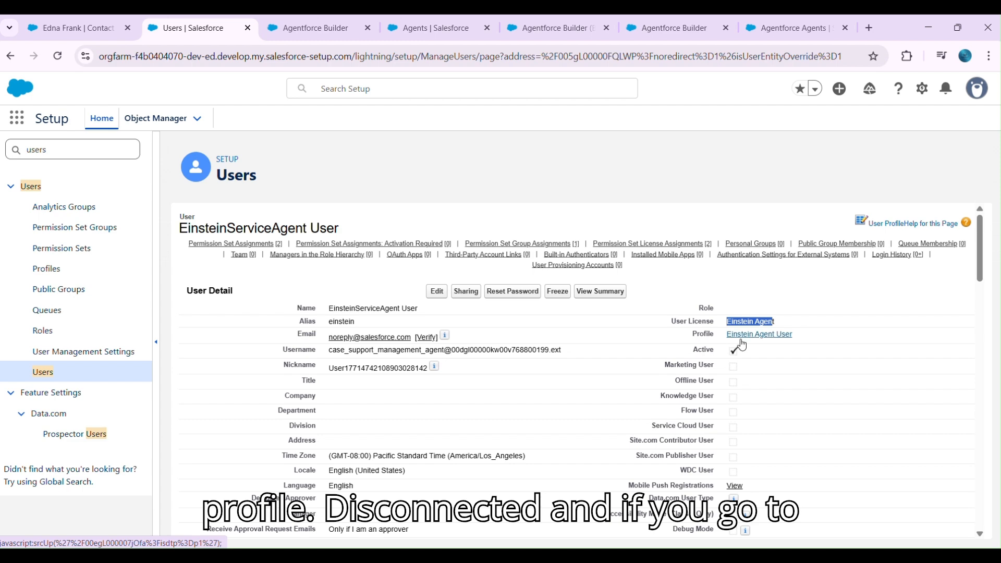
pyautogui.click(212, 248)
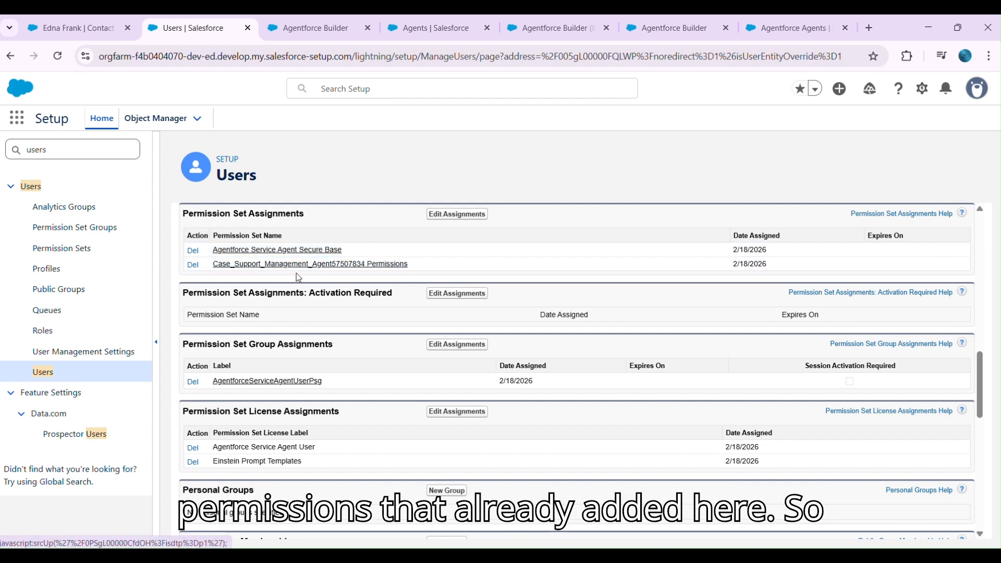
pyautogui.click(251, 268)
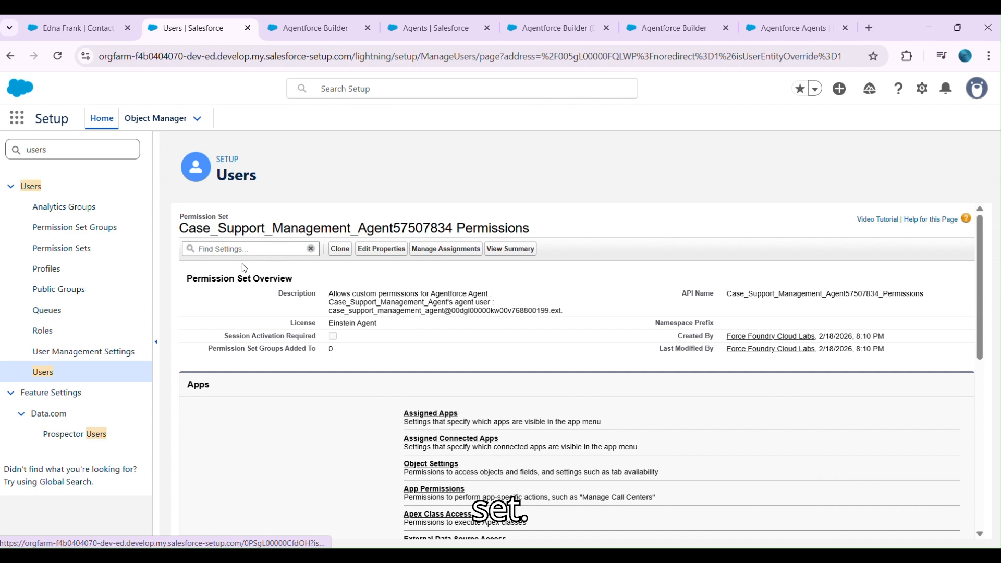
pyautogui.scroll(-2, 449, 386)
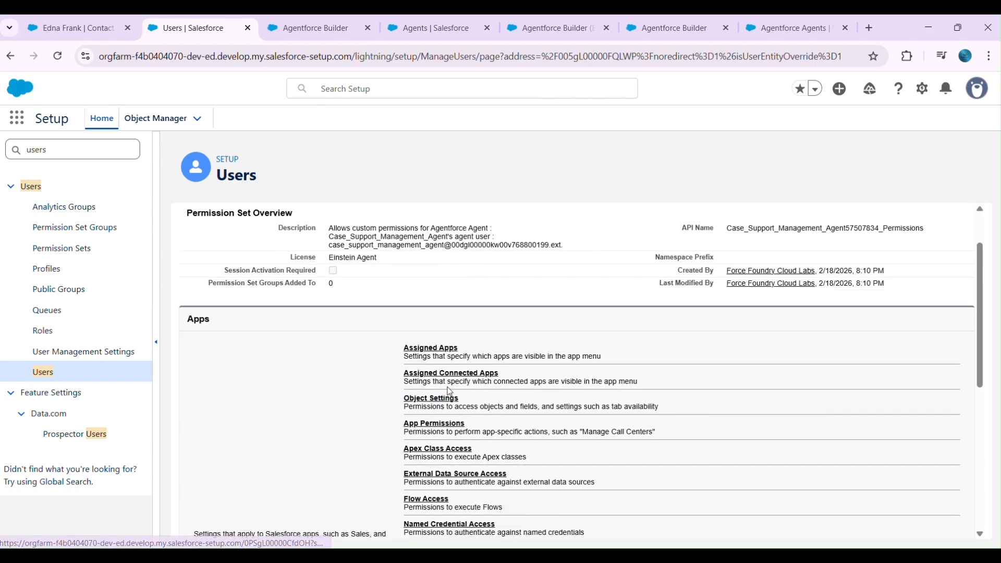
pyautogui.click(440, 398)
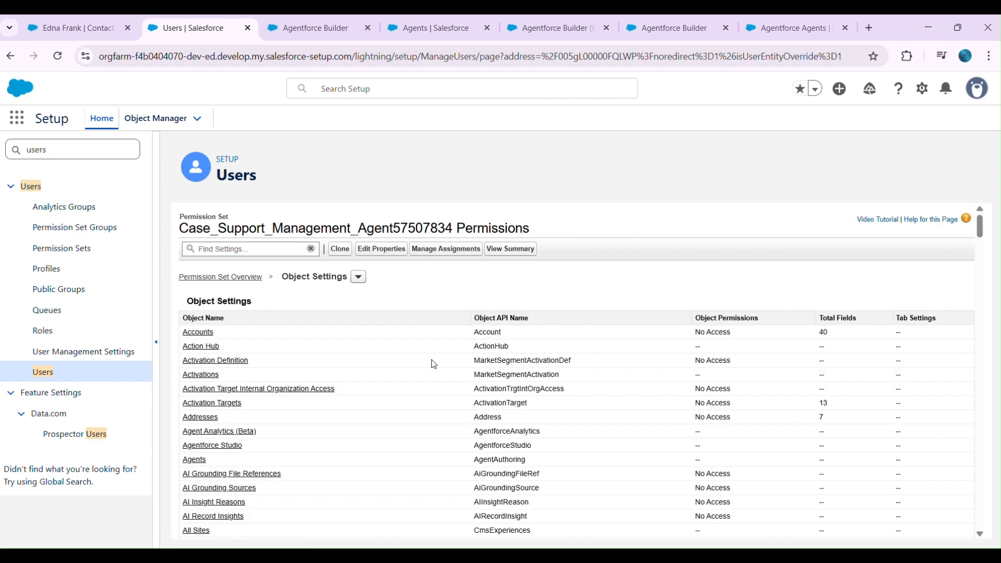
# - Search the object settings list for "case" and open the Cases object's permissions
pyautogui.hotkey('ctrl', 'f')
pyautogui.write('c')
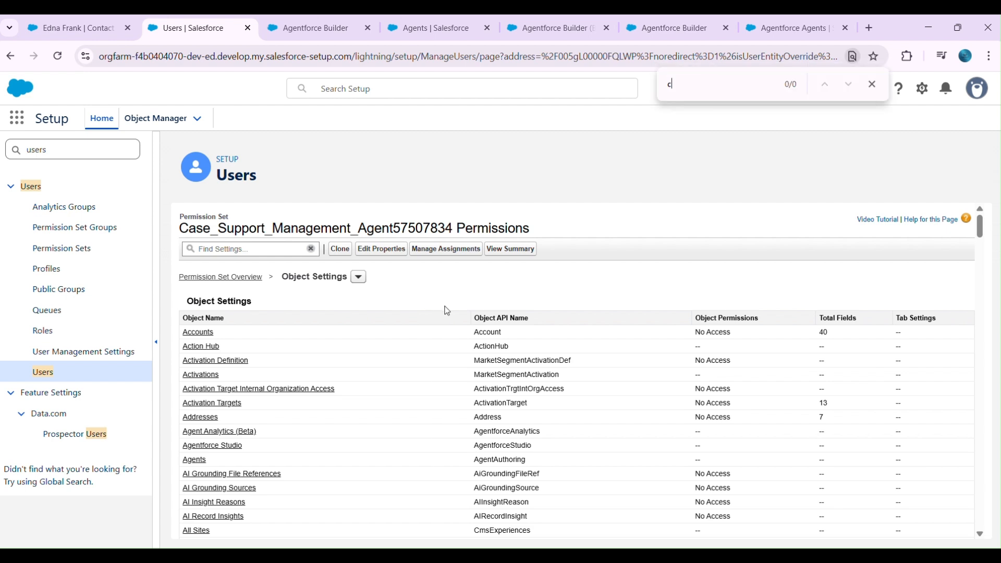
pyautogui.write('ase')
pyautogui.press('Return')
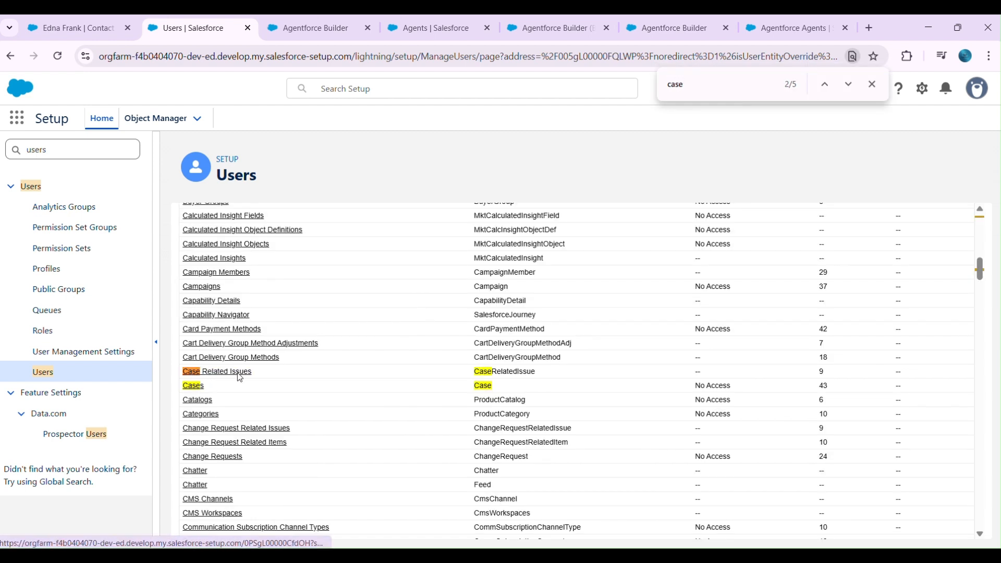
pyautogui.click(192, 397)
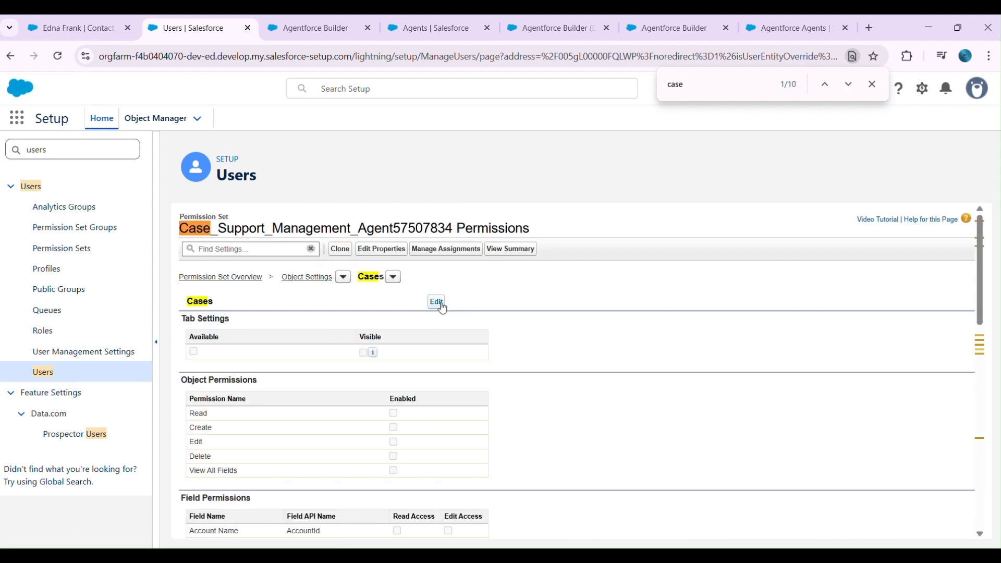
# - Enable Read, Create, Edit and View All Fields on Cases, grant read access to all its fields, and save
pyautogui.click(440, 305)
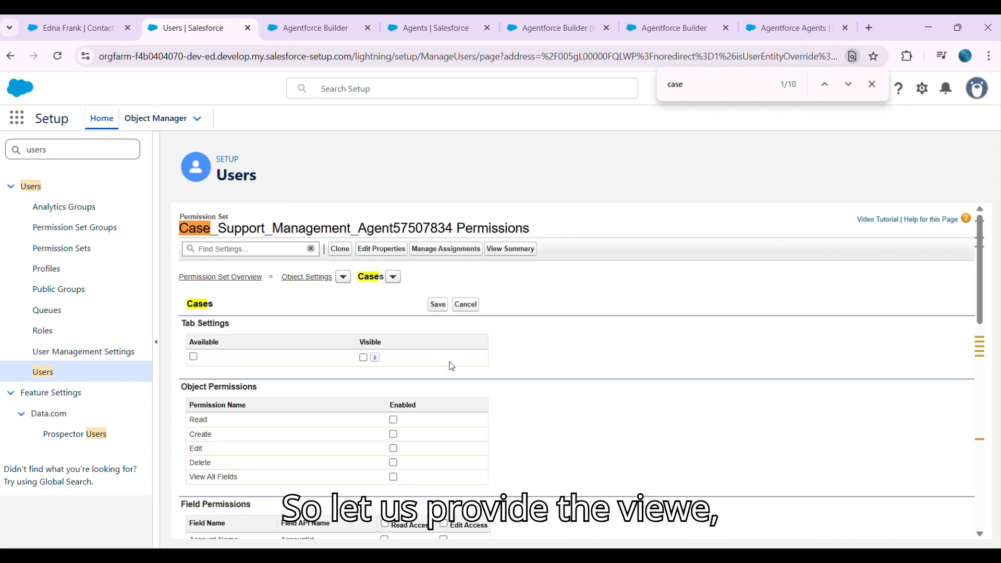
pyautogui.click(393, 478)
pyautogui.click(394, 448)
pyautogui.click(394, 434)
pyautogui.scroll(-3, 432, 429)
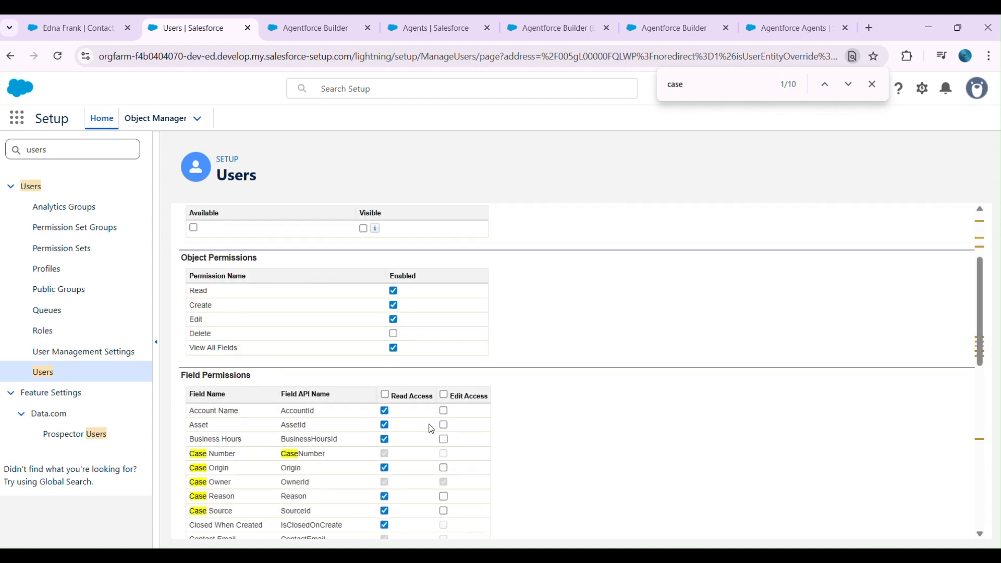
pyautogui.click(385, 393)
pyautogui.scroll(3, 443, 428)
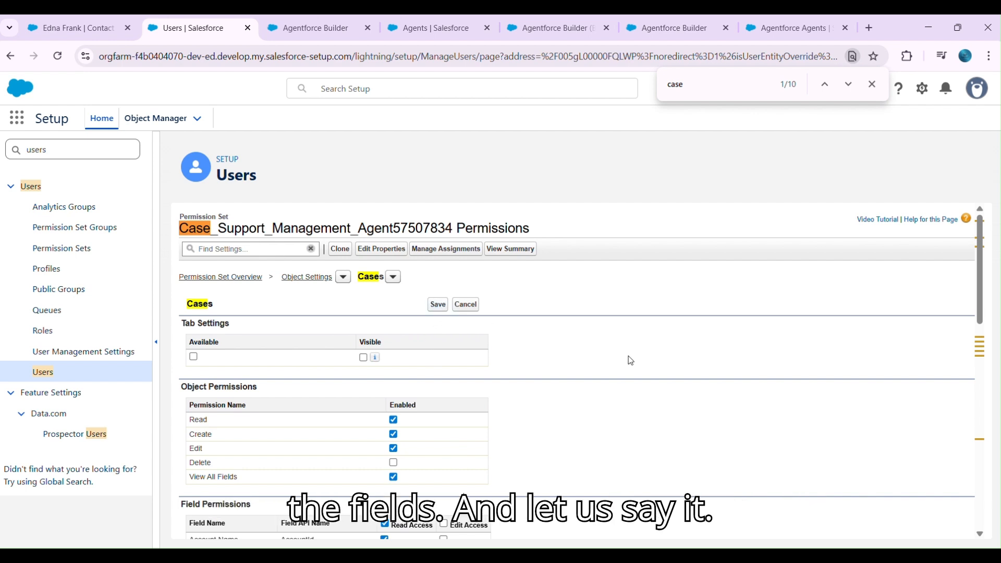
# - Return to the agent builder, restart the conversation preview and ask "Can you get case details :" followed by the case number
pyautogui.click(295, 29)
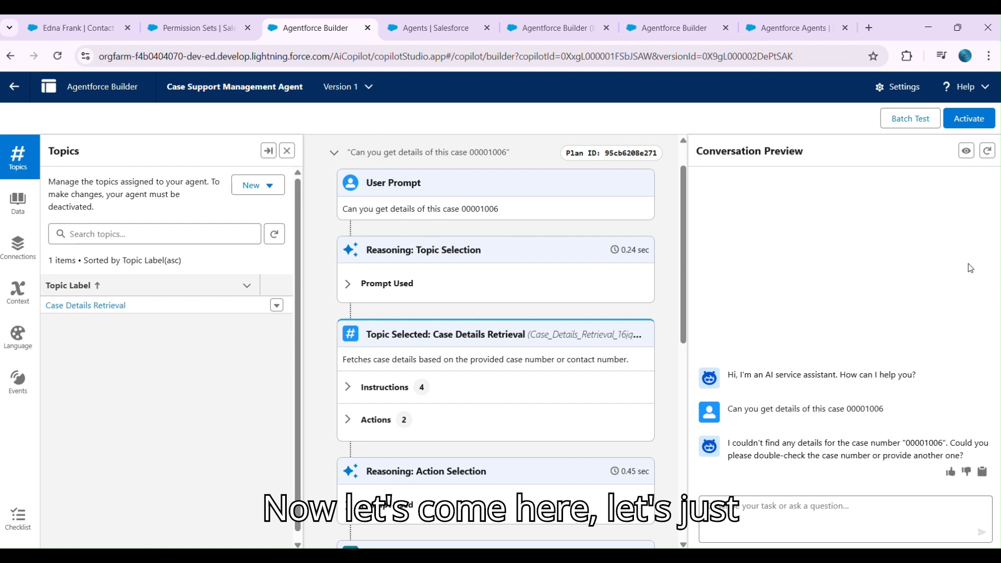
pyautogui.click(987, 151)
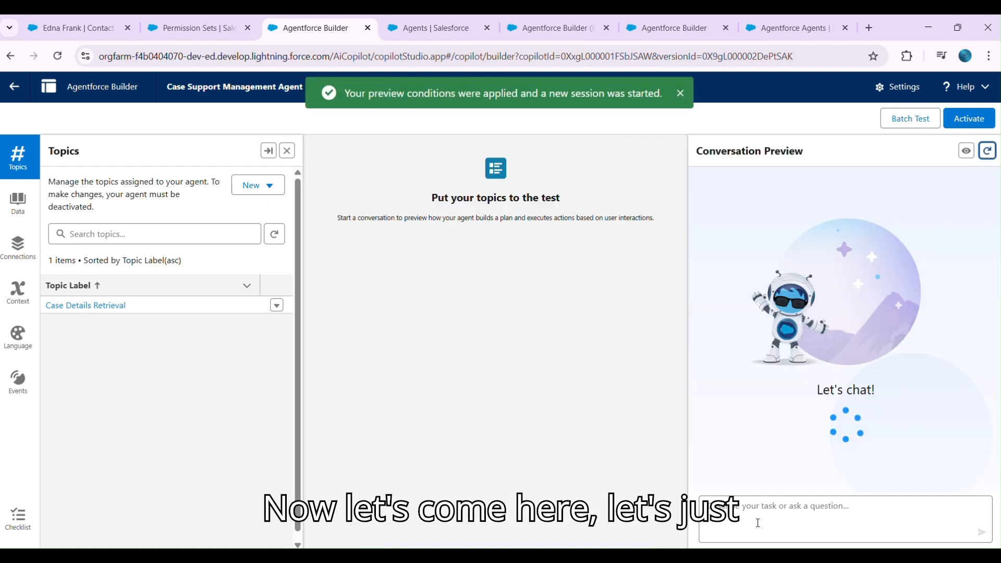
pyautogui.write('c')
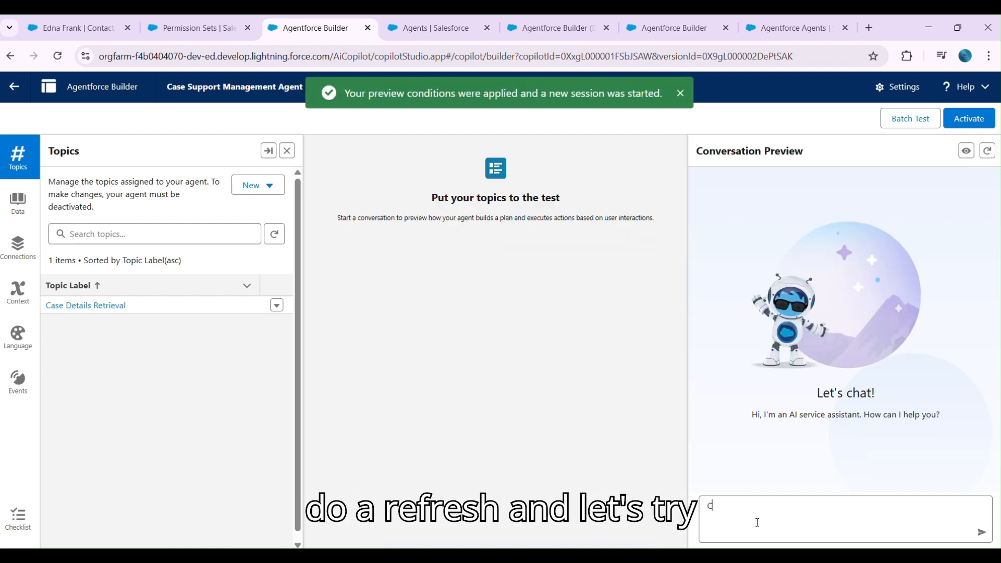
pyautogui.write('an you get ca')
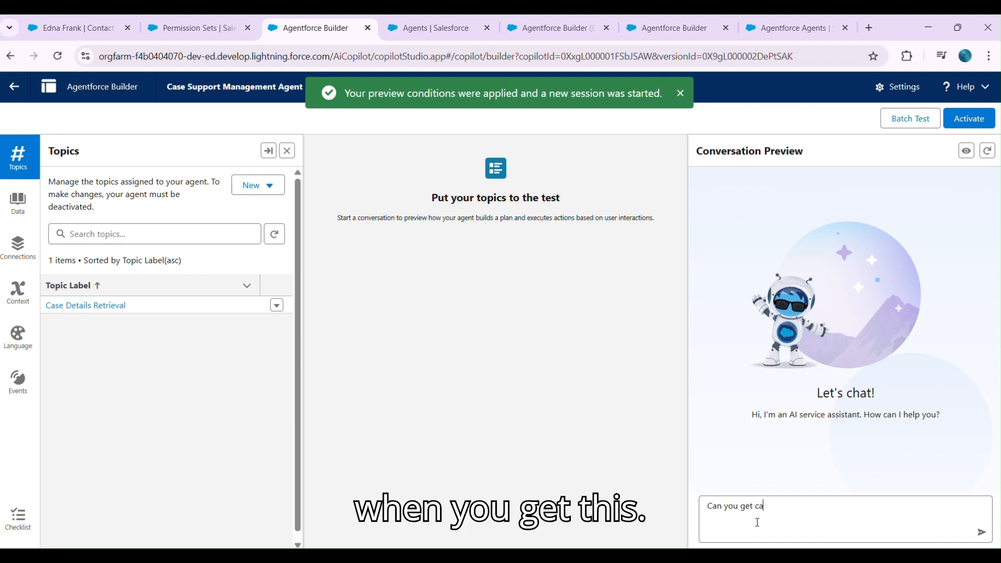
pyautogui.write('se details')
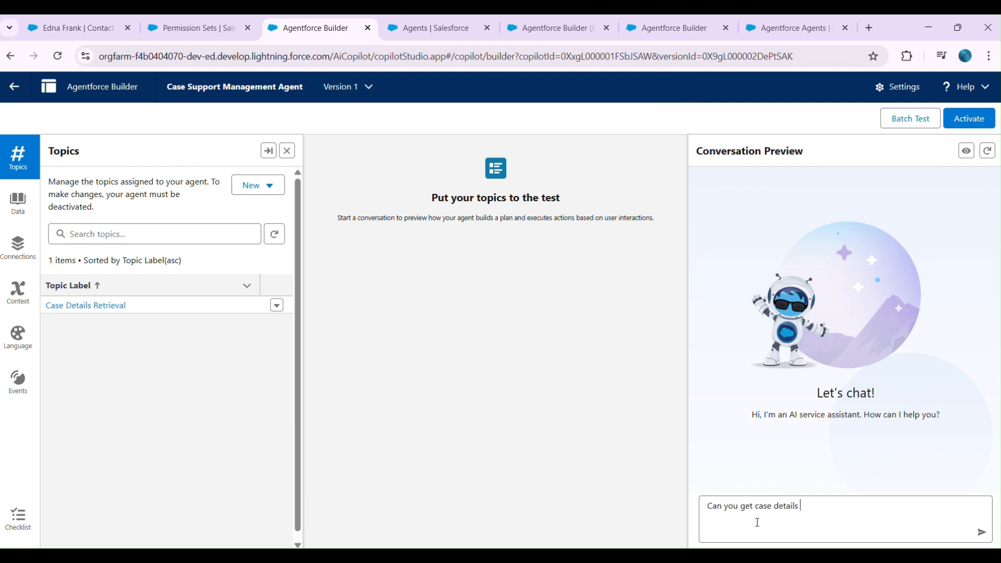
pyautogui.write(' :00001006')
pyautogui.press('Return')
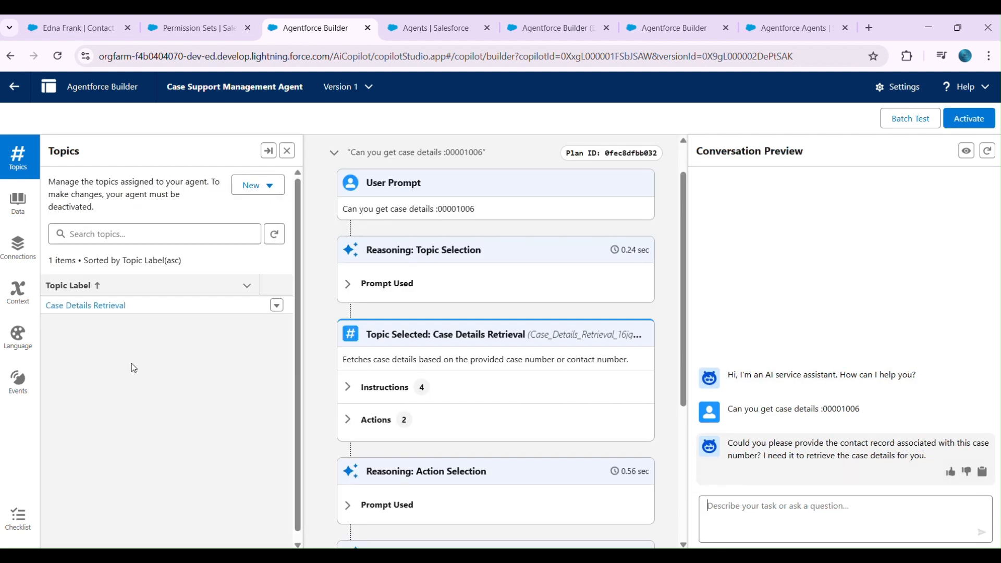
# - Copy the contact's record ID from its page address and send it in the conversation preview followed by "contact id"
pyautogui.click(86, 26)
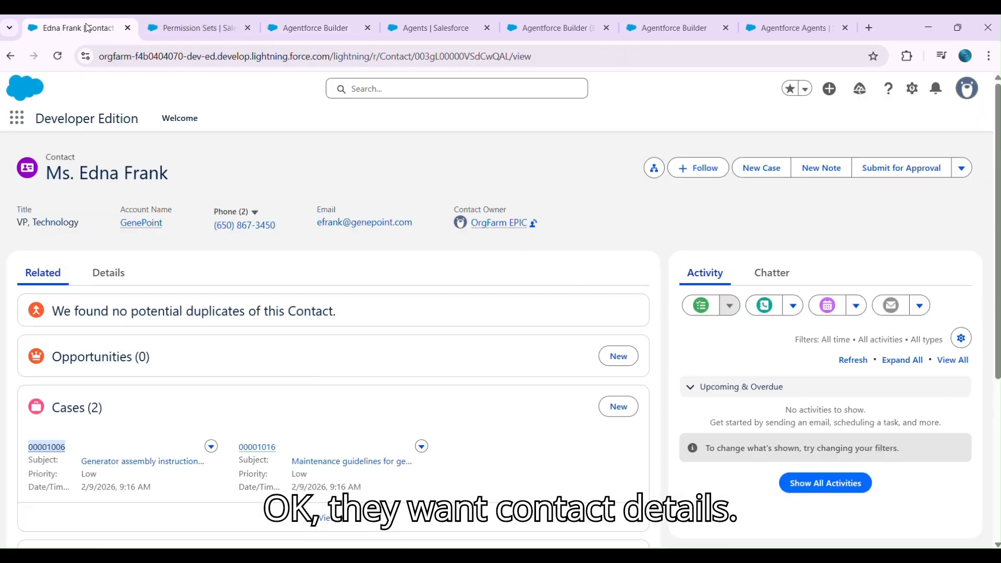
pyautogui.doubleClick(458, 65)
pyautogui.hotkey('ctrl', 'c')
pyautogui.click(320, 24)
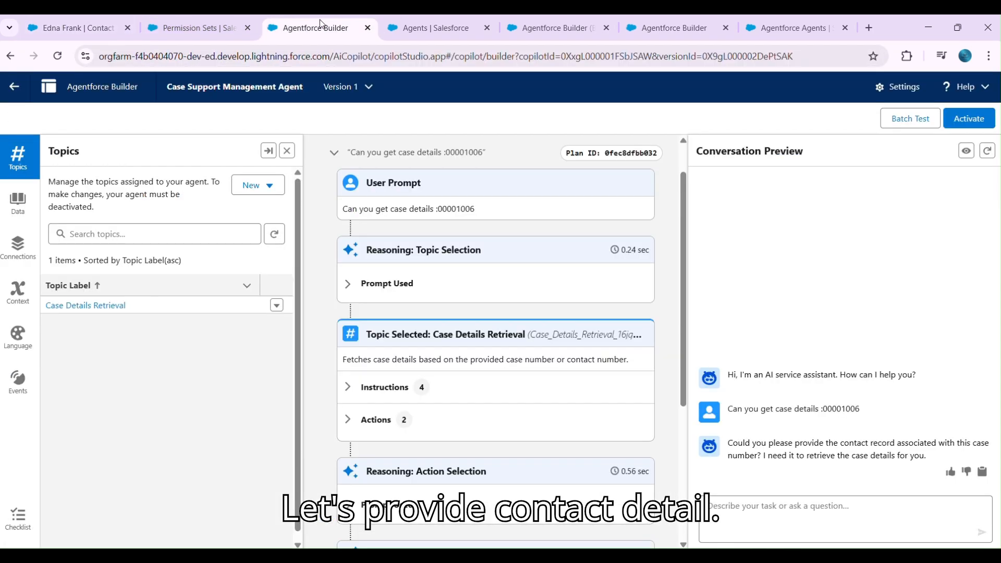
pyautogui.click(811, 528)
pyautogui.hotkey('ctrl', 'v')
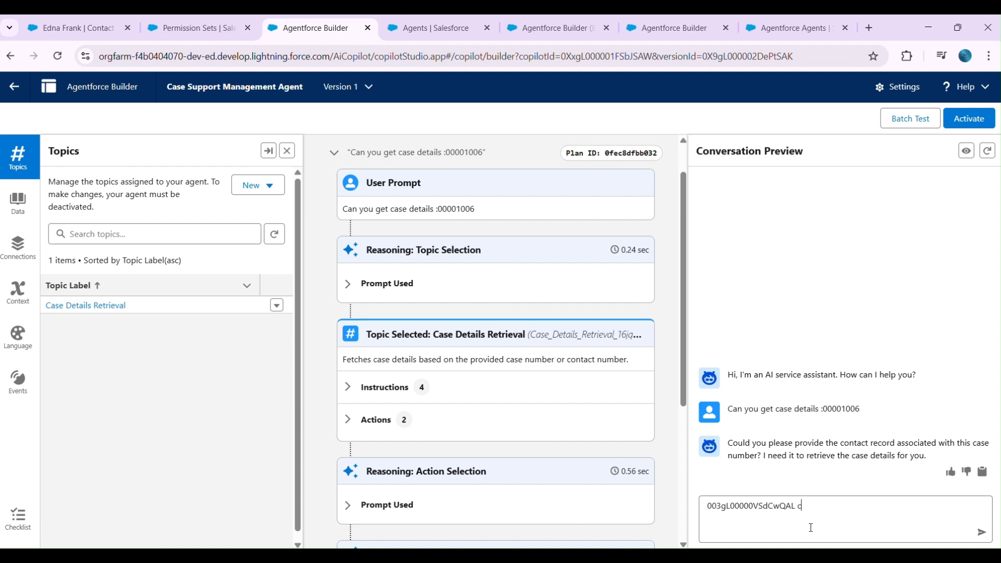
pyautogui.press('Return')
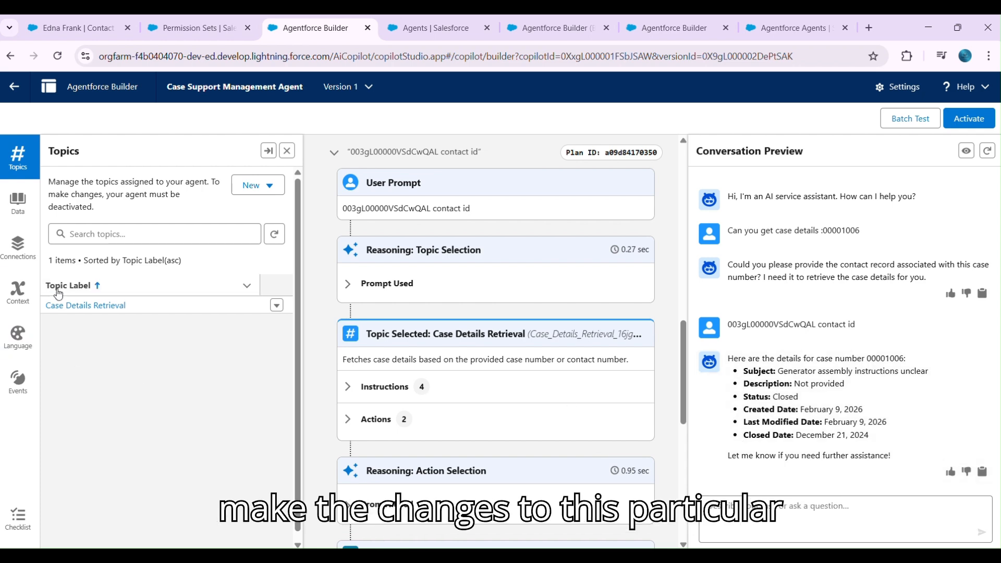
# - Review the Case Details Retrieval topic's classification description, scope, instructions and assigned actions
pyautogui.click(69, 305)
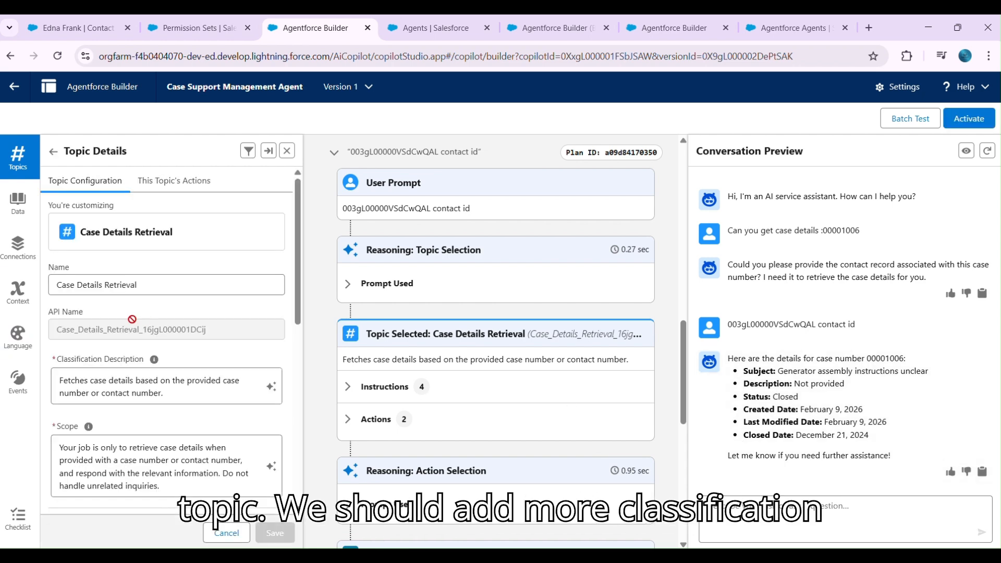
pyautogui.scroll(-3, 137, 357)
pyautogui.scroll(-5, 137, 330)
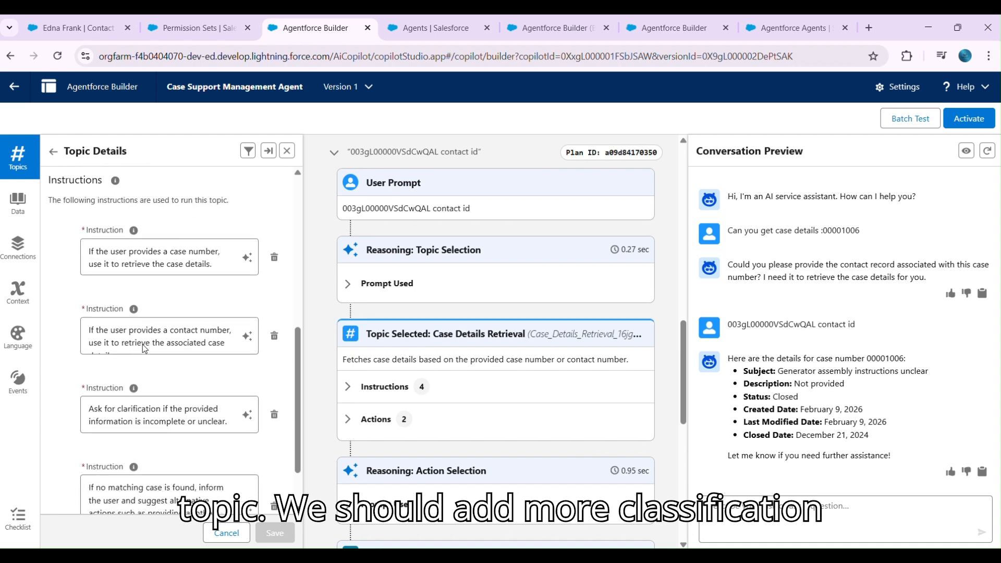
pyautogui.scroll(6, 159, 438)
pyautogui.scroll(2, 159, 323)
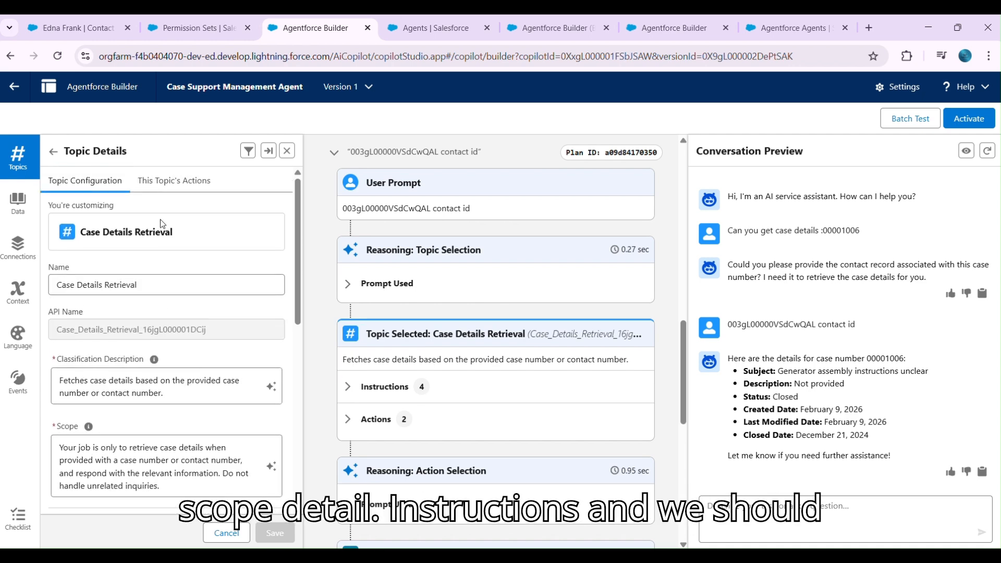
pyautogui.click(142, 183)
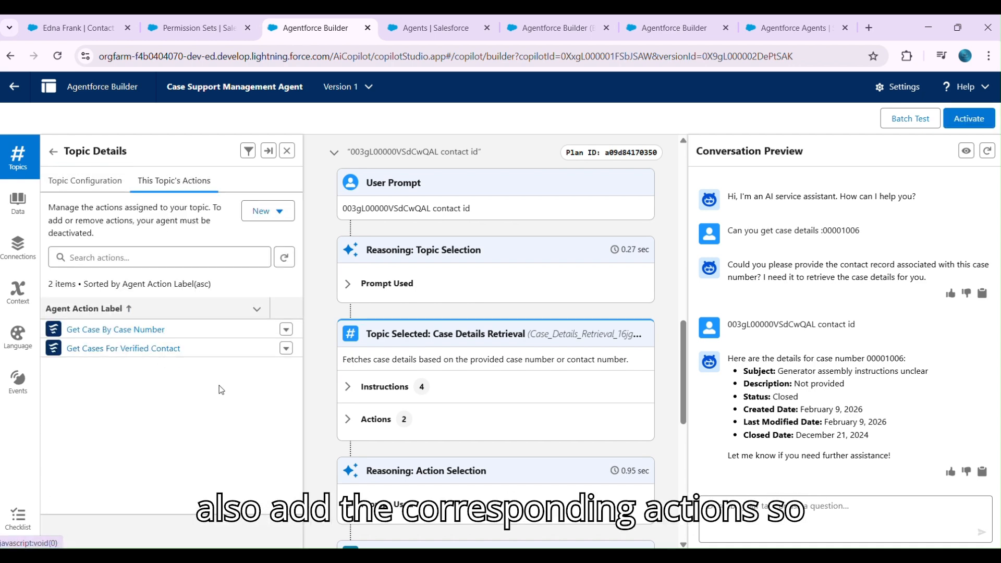